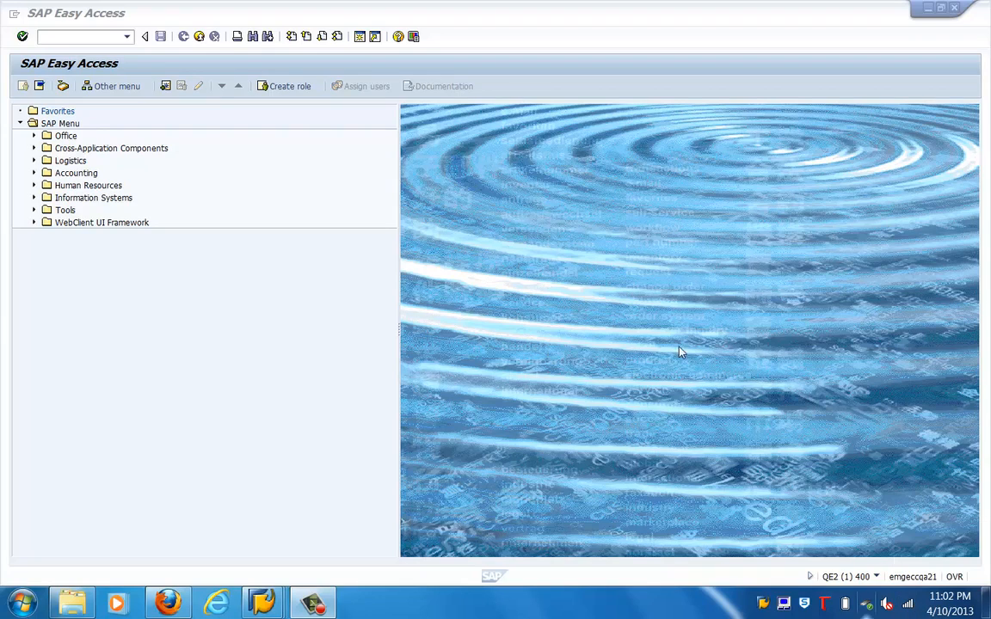
# Open user maintenance with transaction su01.
pyautogui.click(52, 41)
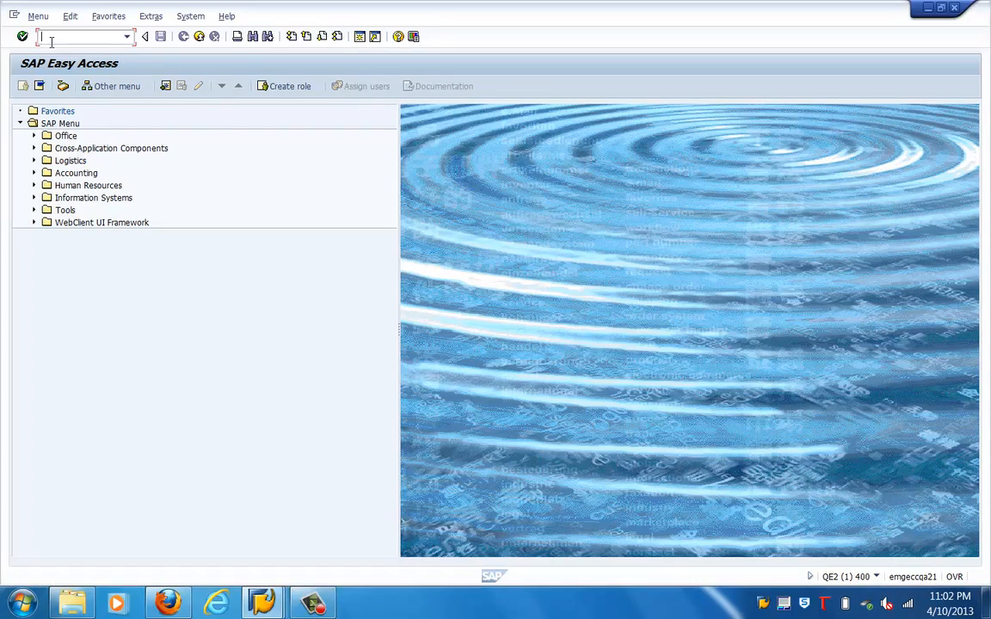
pyautogui.write('su01')
pyautogui.press('Return')
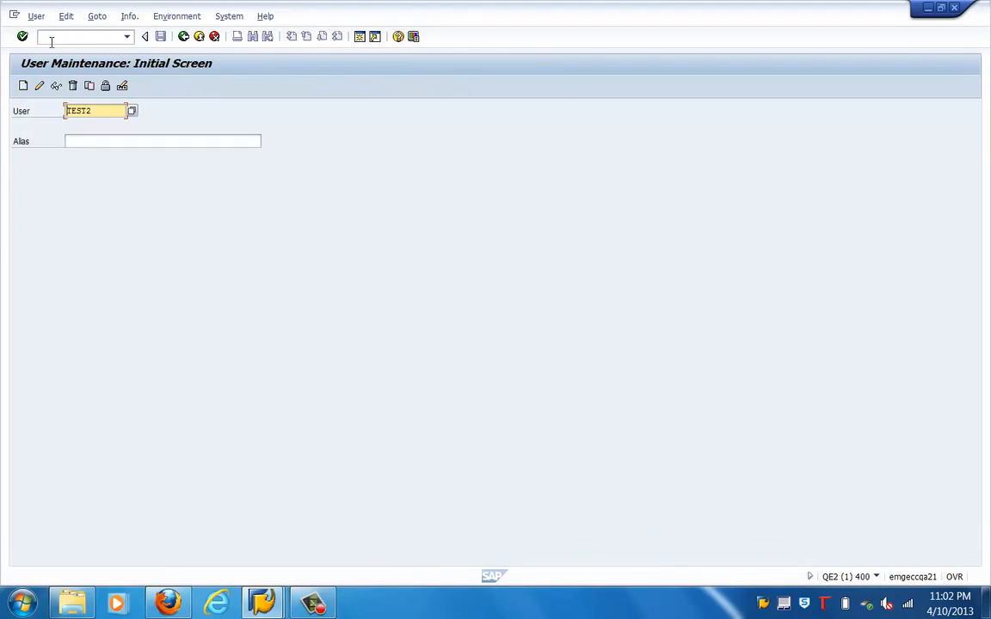
# Enter TEST3 as the user ID and start creating the new user.
pyautogui.press('Right')
pyautogui.press('Right')
pyautogui.press('Delete')
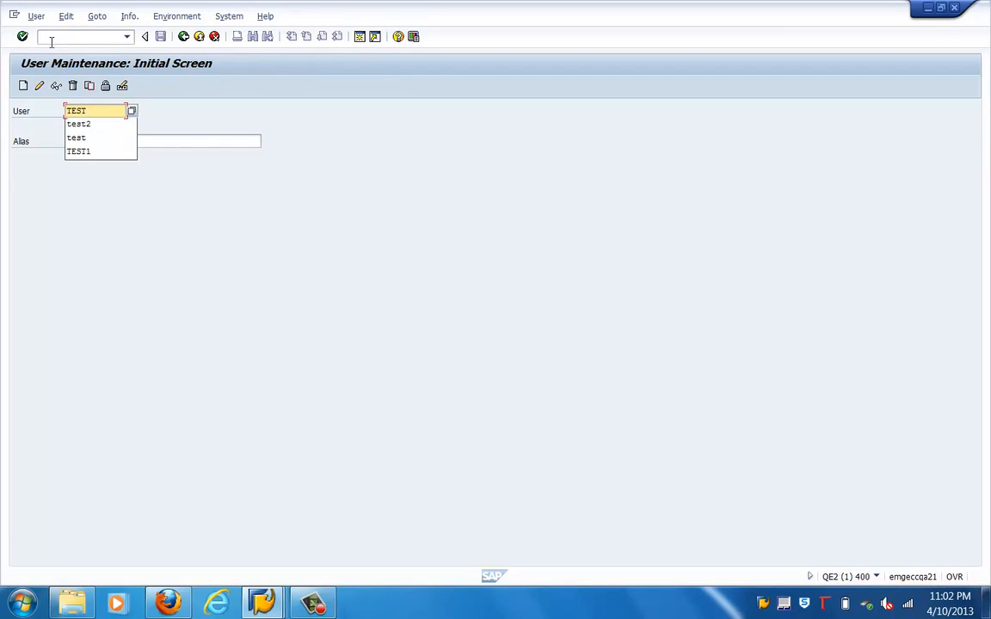
pyautogui.write('3')
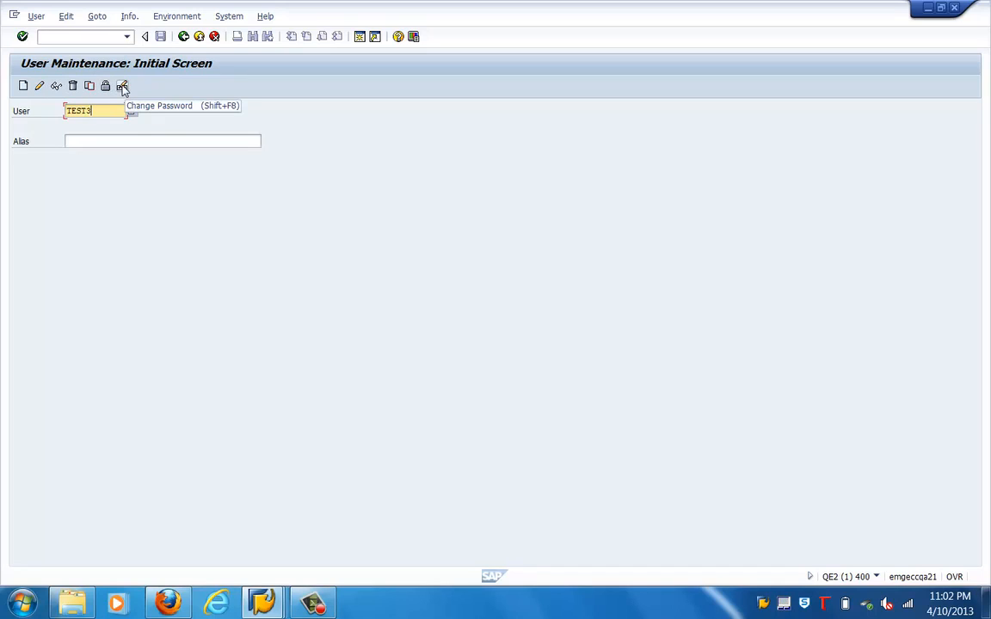
pyautogui.click(23, 86)
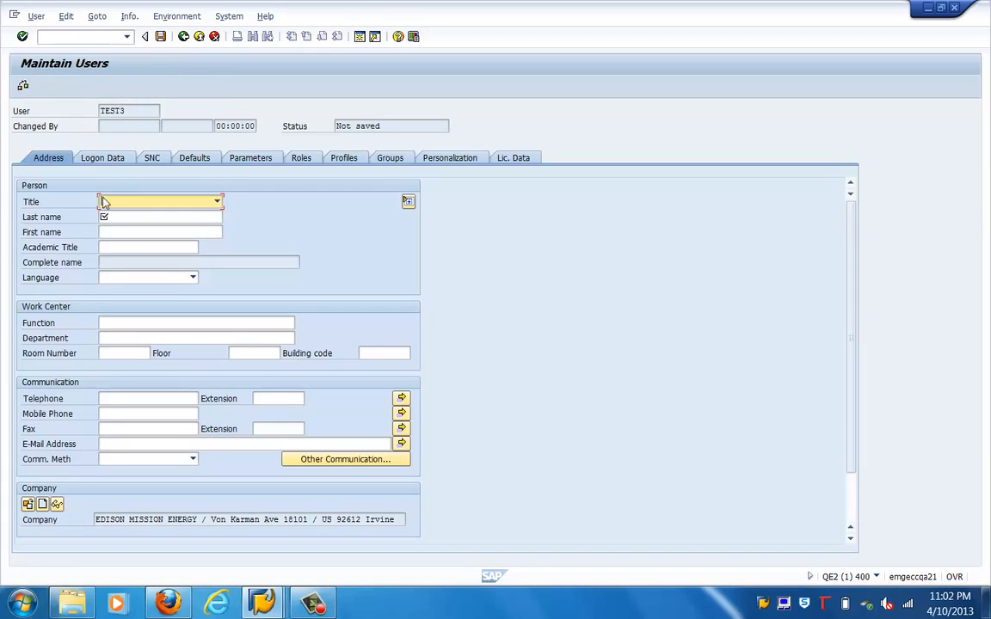
# Set the new user's last name to test3 in the address data.
pyautogui.click(104, 216)
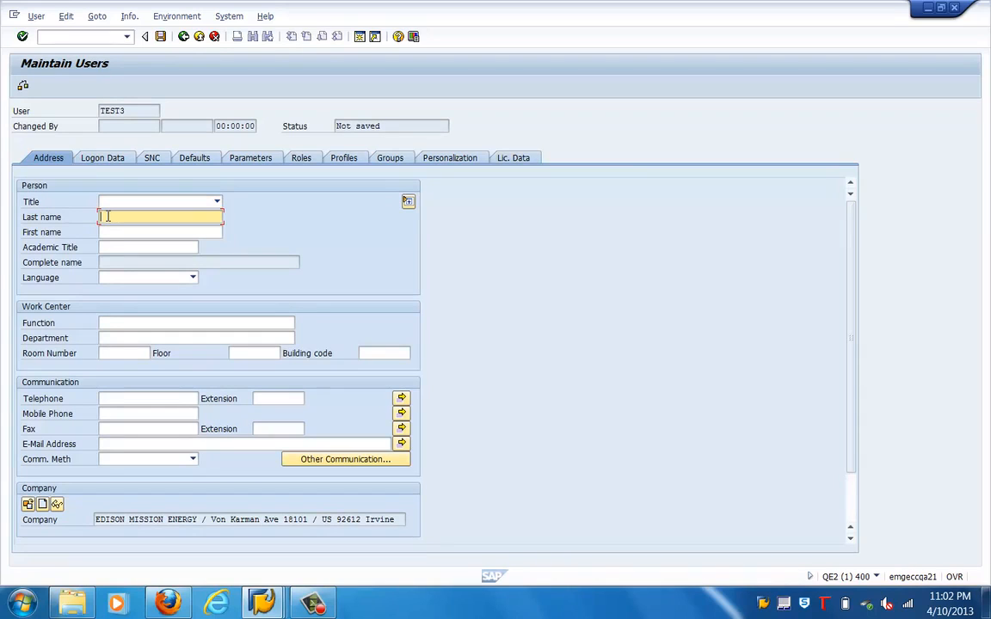
pyautogui.write('test2')
pyautogui.press('BackSpace')
pyautogui.write('3')
# Review the available user types in the logon data, leaving Dialog selected.
pyautogui.click(121, 162)
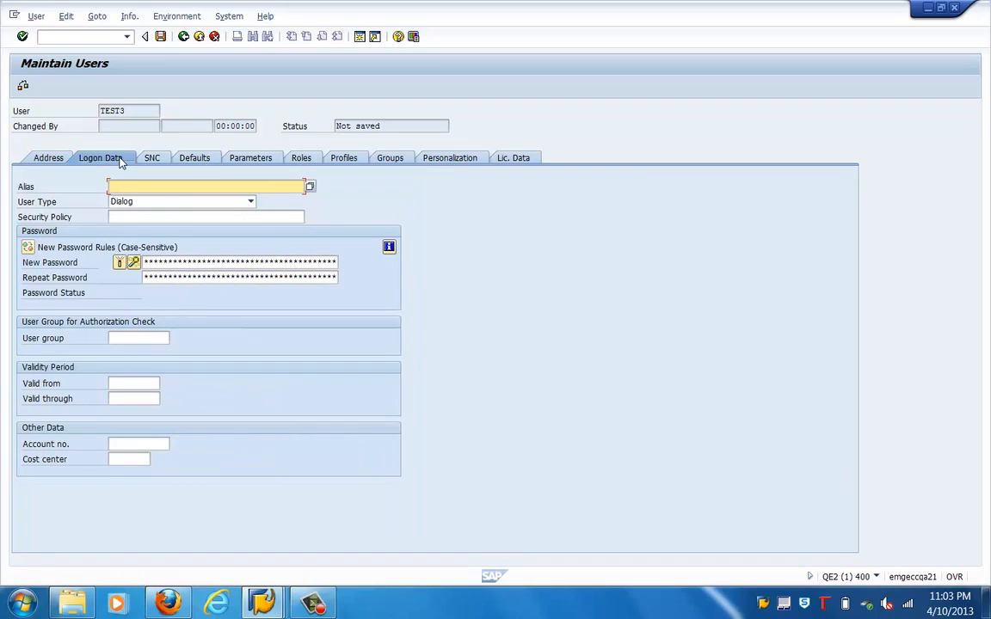
pyautogui.click(122, 204)
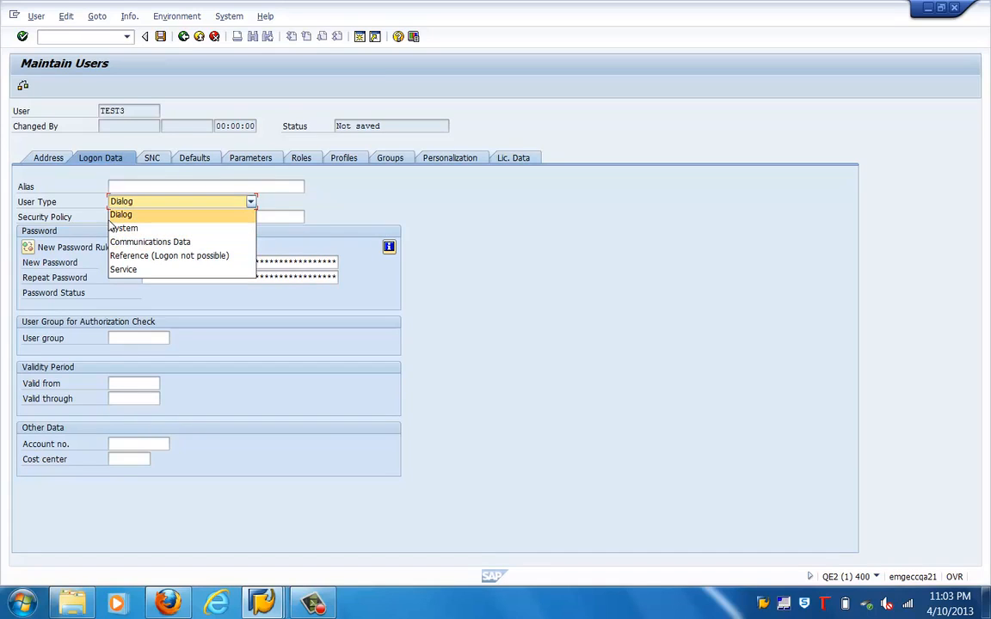
pyautogui.click(77, 214)
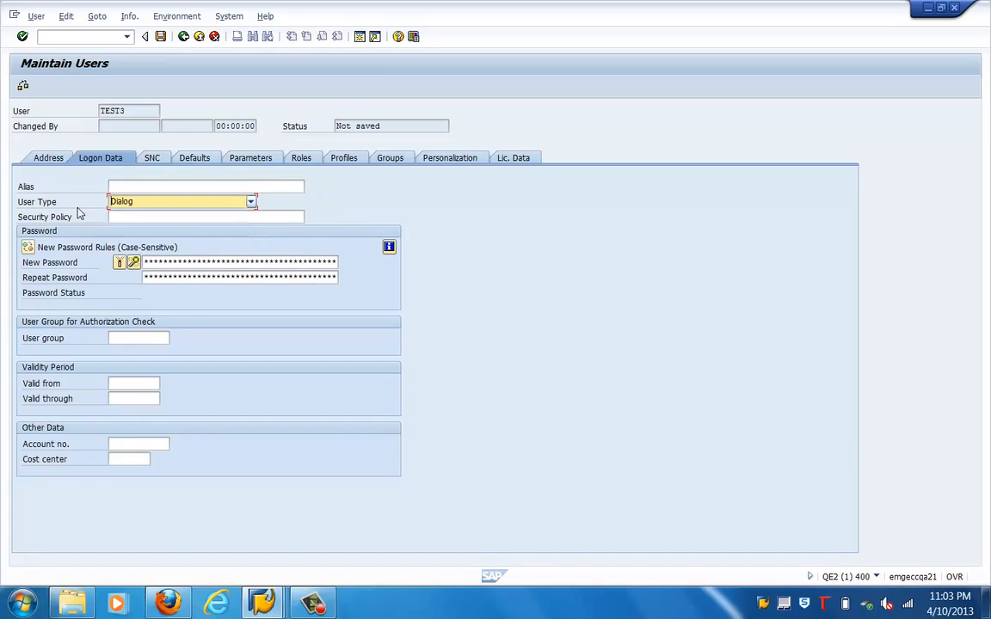
# Try to enter and repeat an initial password for user TEST3.
pyautogui.click(153, 261)
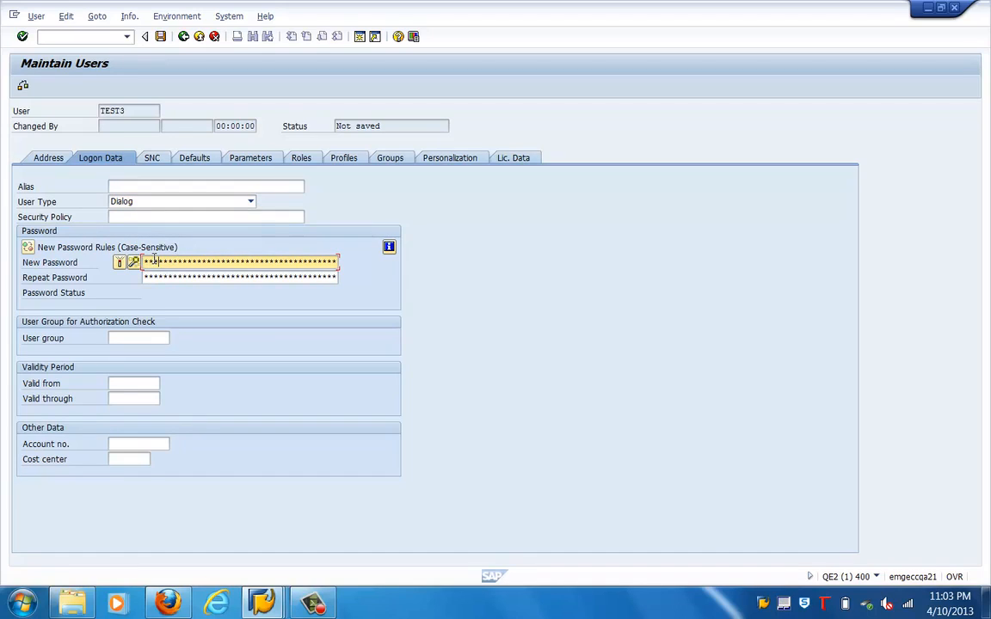
pyautogui.write('***')
pyautogui.press('Tab')
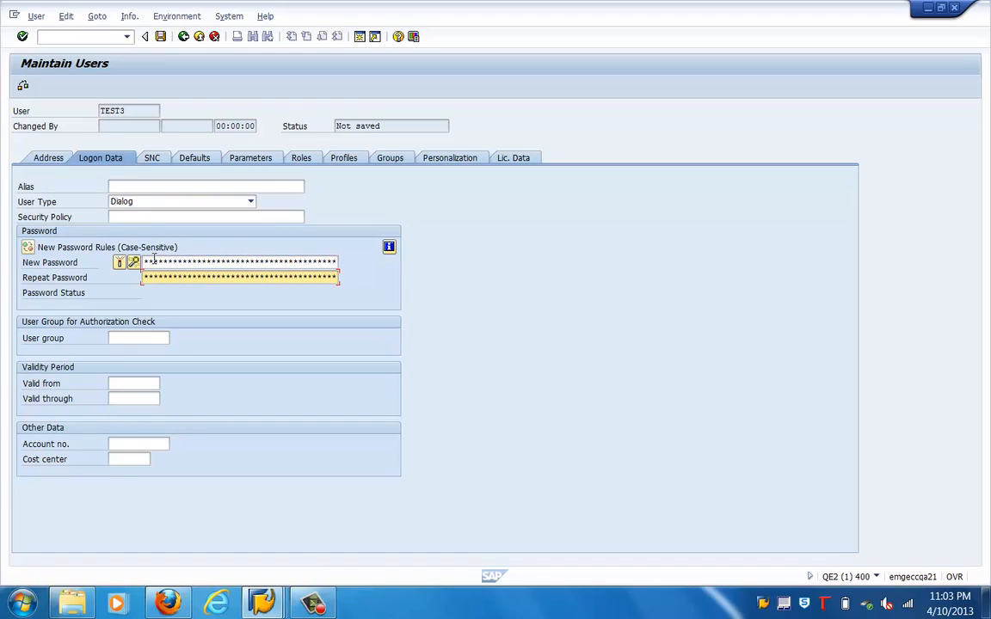
pyautogui.write('********')
pyautogui.press('Return')
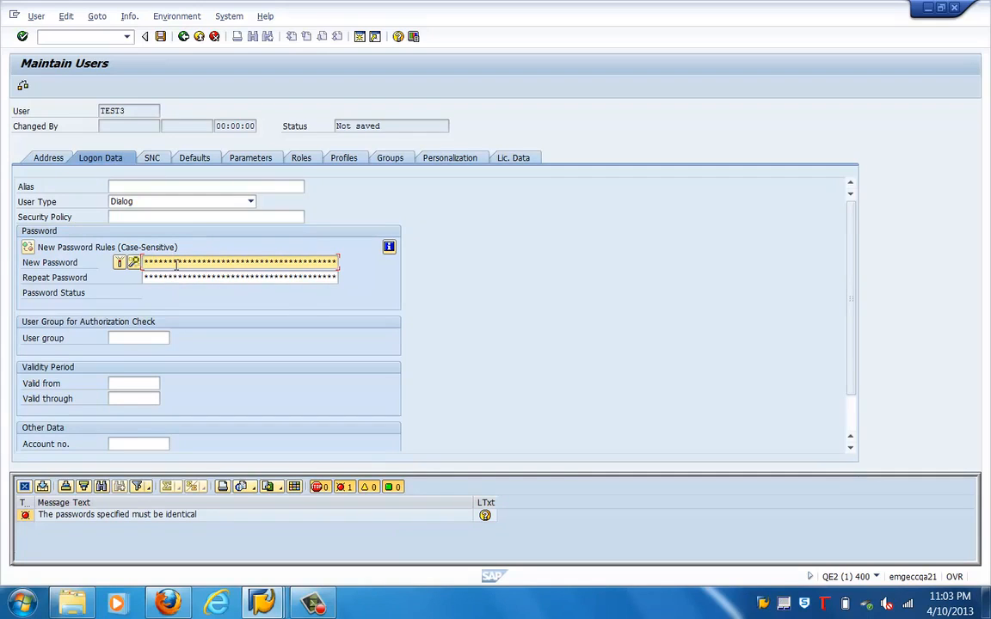
# Enter a matching new password and repeat password for TEST3, and save the new user.
pyautogui.write('*****')
pyautogui.press('Tab')
pyautogui.write('***')
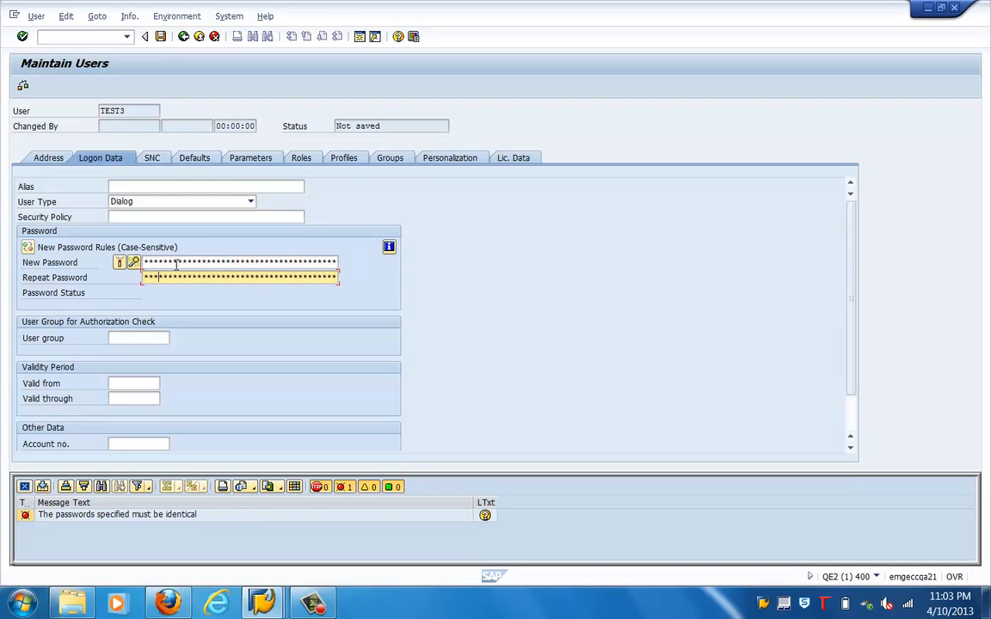
pyautogui.write('*****')
pyautogui.press('Return')
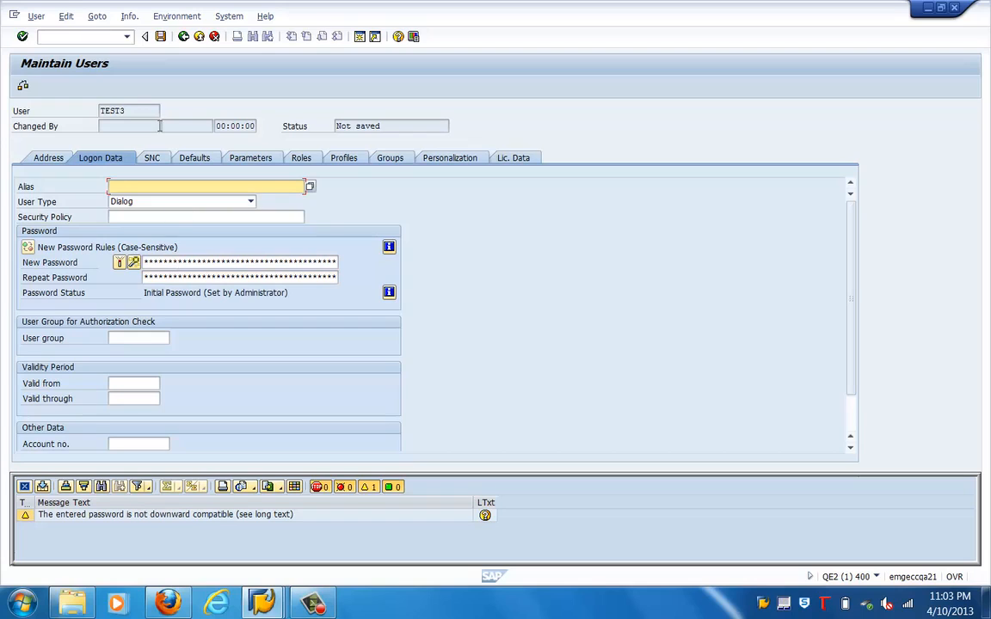
pyautogui.click(161, 37)
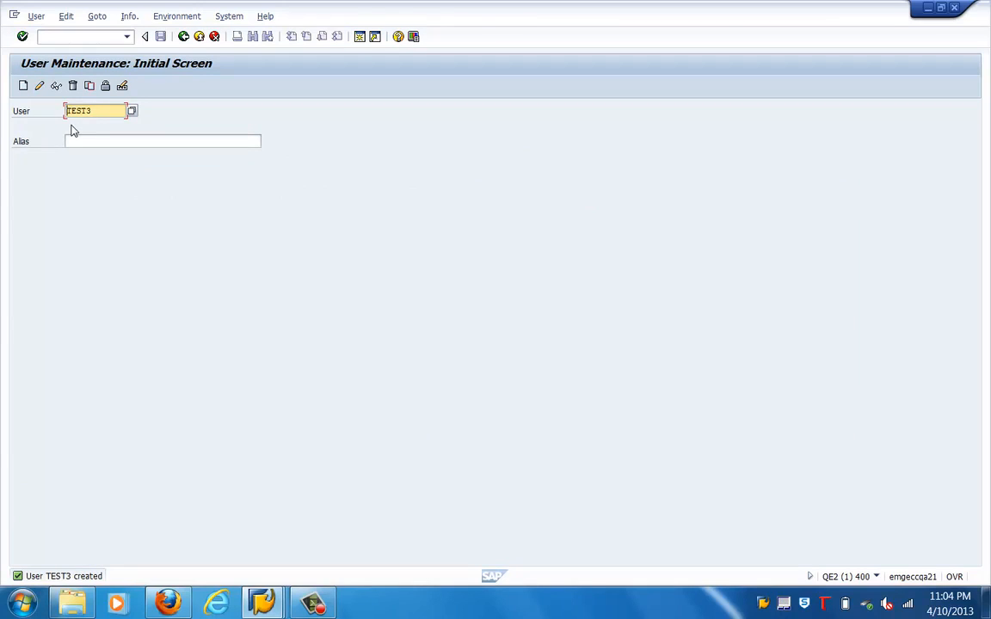
# Open user TEST3 for editing and assign the ENDUSER user group in its logon data.
pyautogui.click(40, 86)
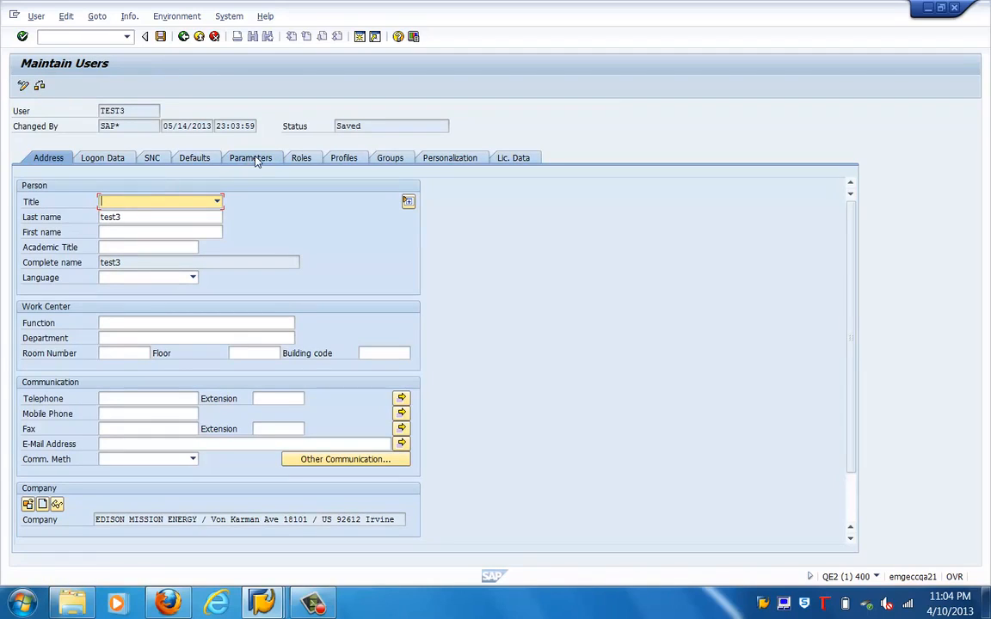
pyautogui.click(119, 162)
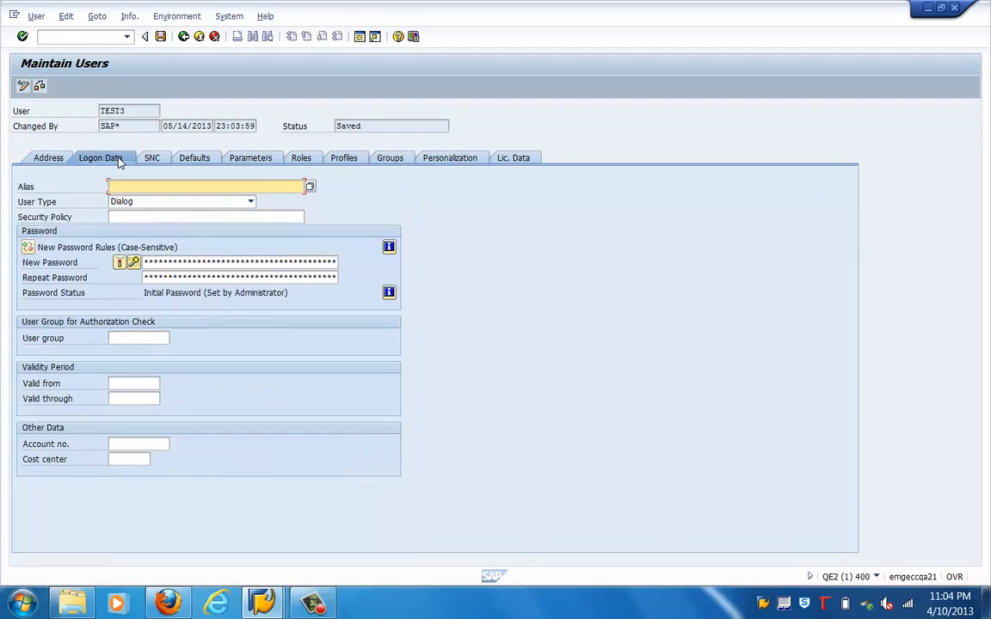
pyautogui.click(135, 339)
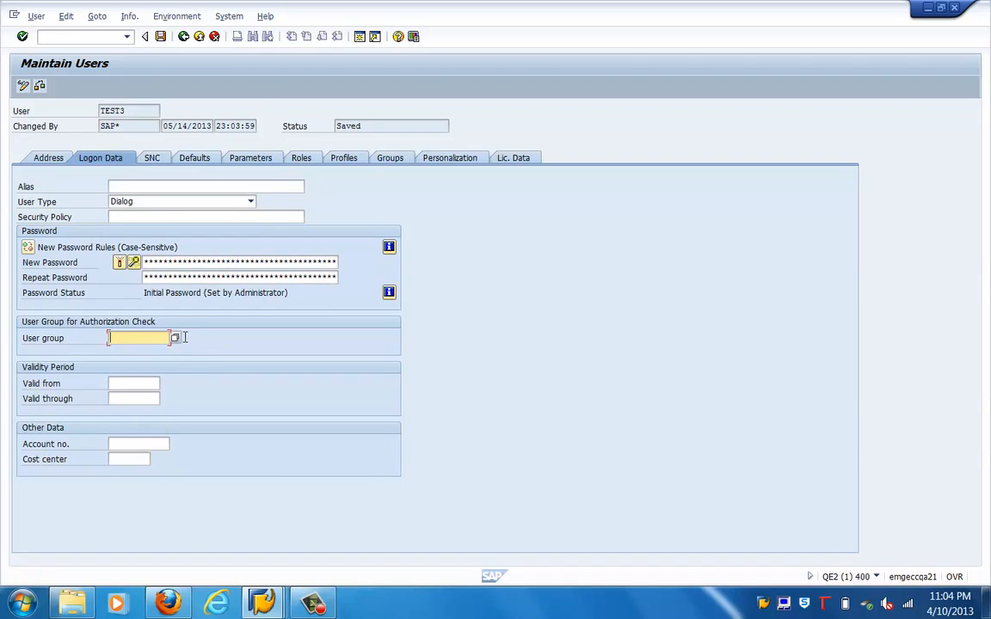
pyautogui.click(176, 339)
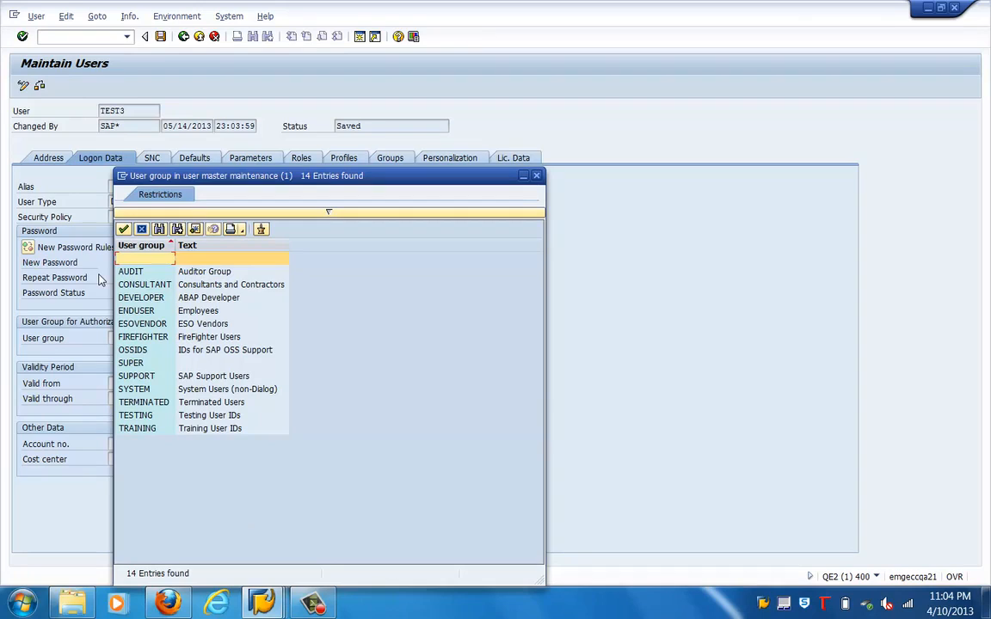
pyautogui.doubleClick(148, 313)
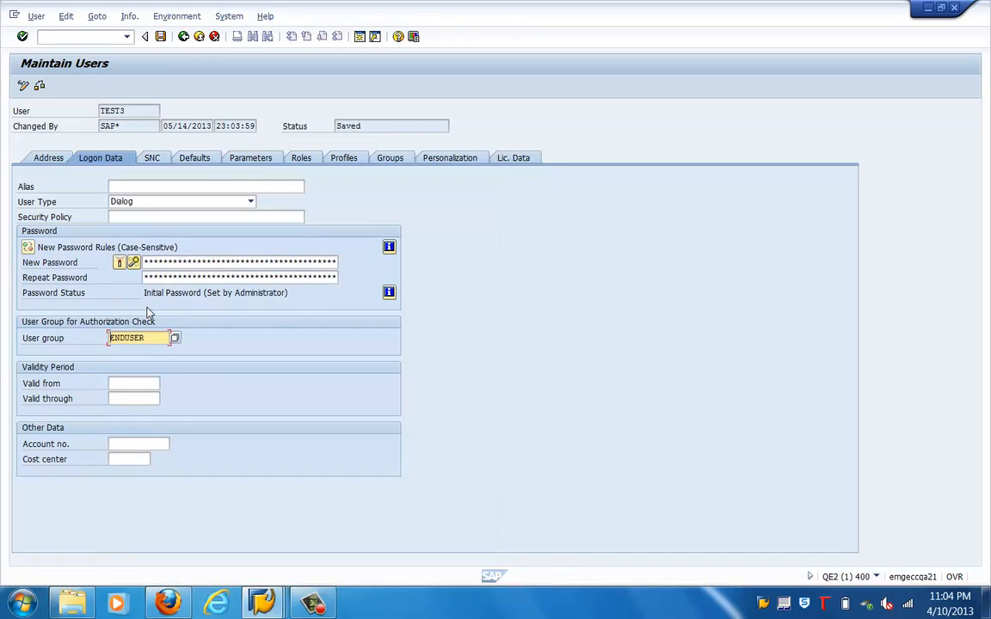
# Examine the validity period, account number and cost center fields, and the SNC settings of TEST3.
pyautogui.click(127, 383)
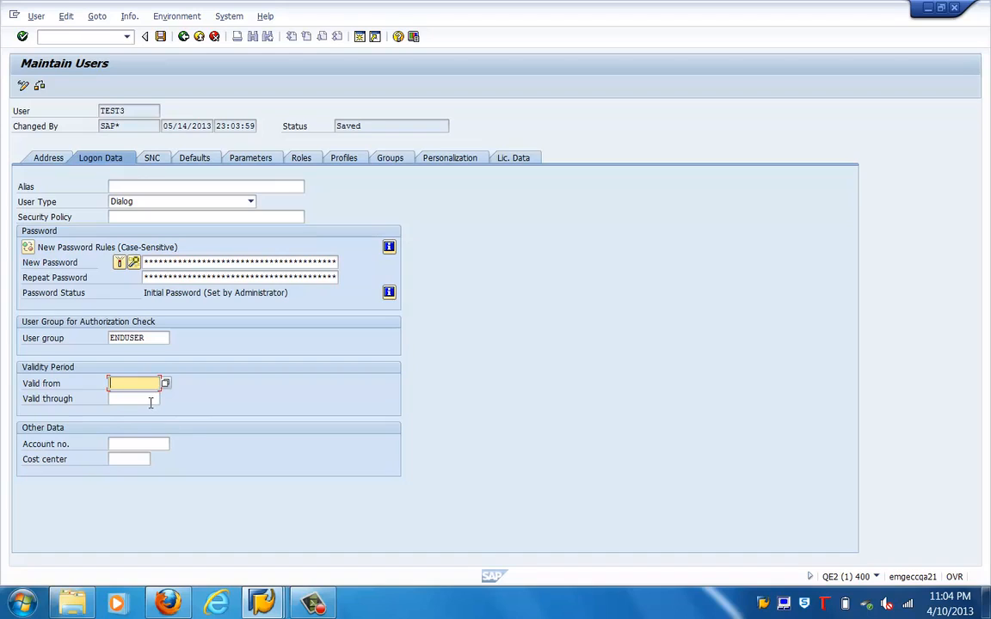
pyautogui.click(150, 400)
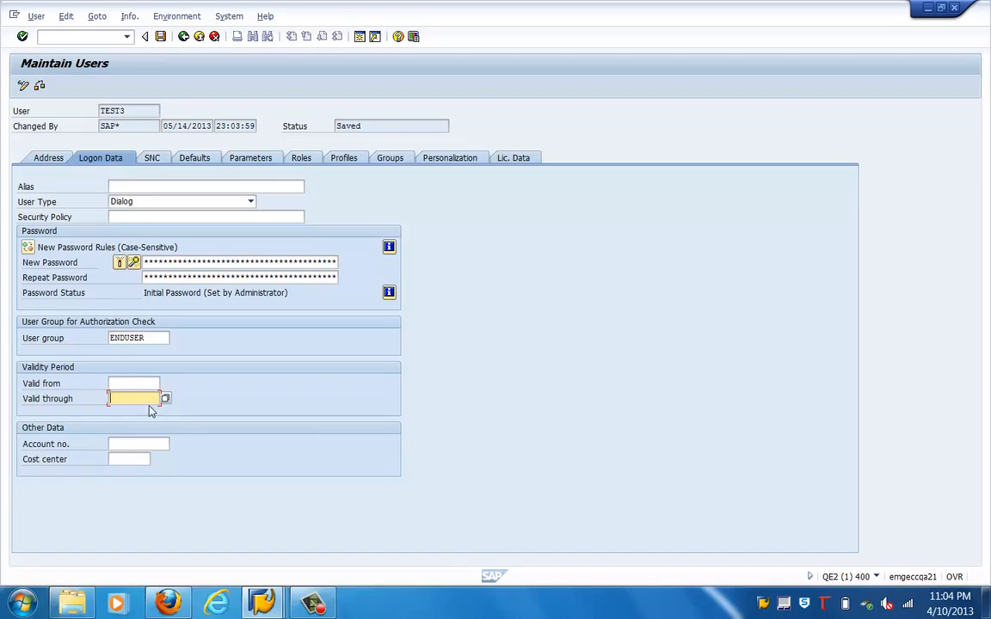
pyautogui.click(141, 444)
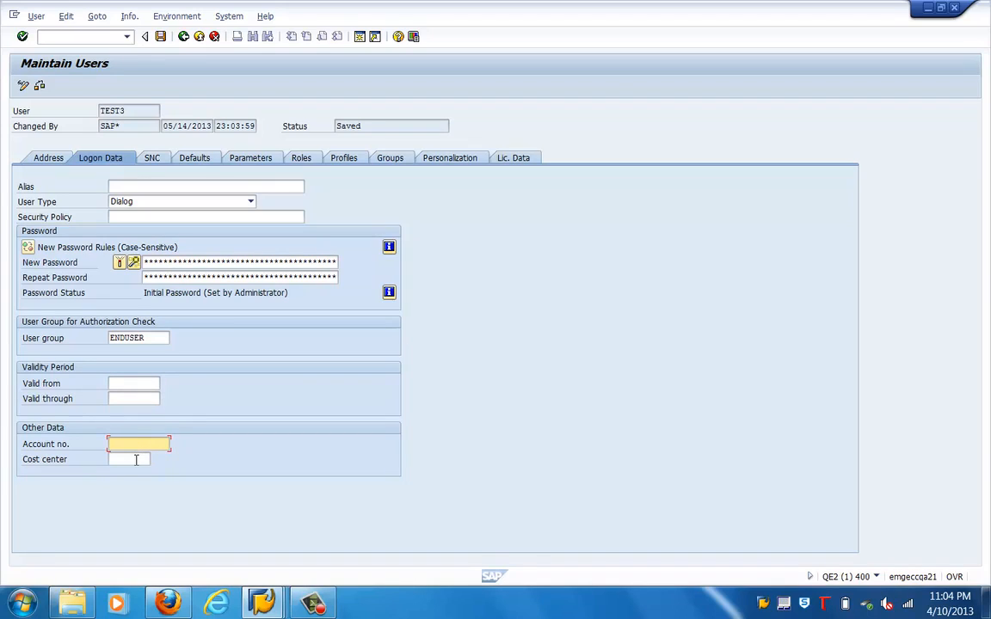
pyautogui.click(136, 460)
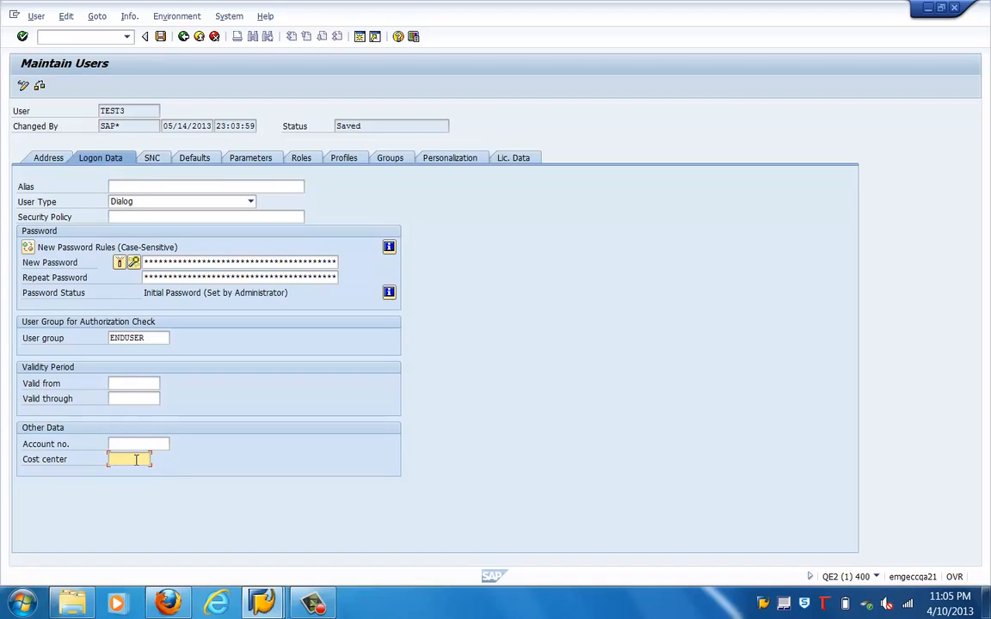
pyautogui.click(155, 160)
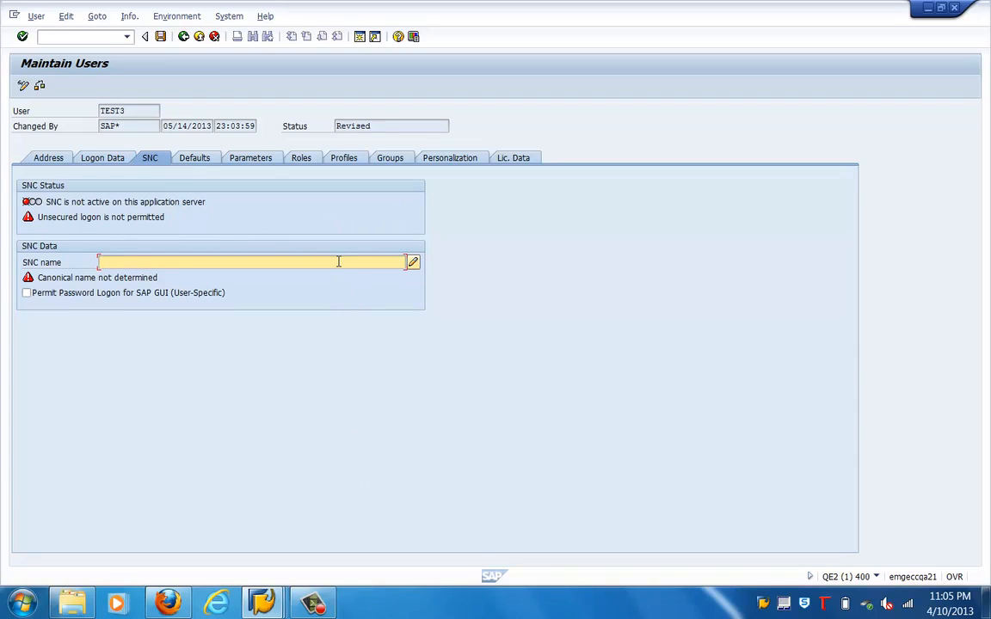
# Browse the available start menus and logon languages in the user's defaults without choosing any.
pyautogui.click(206, 162)
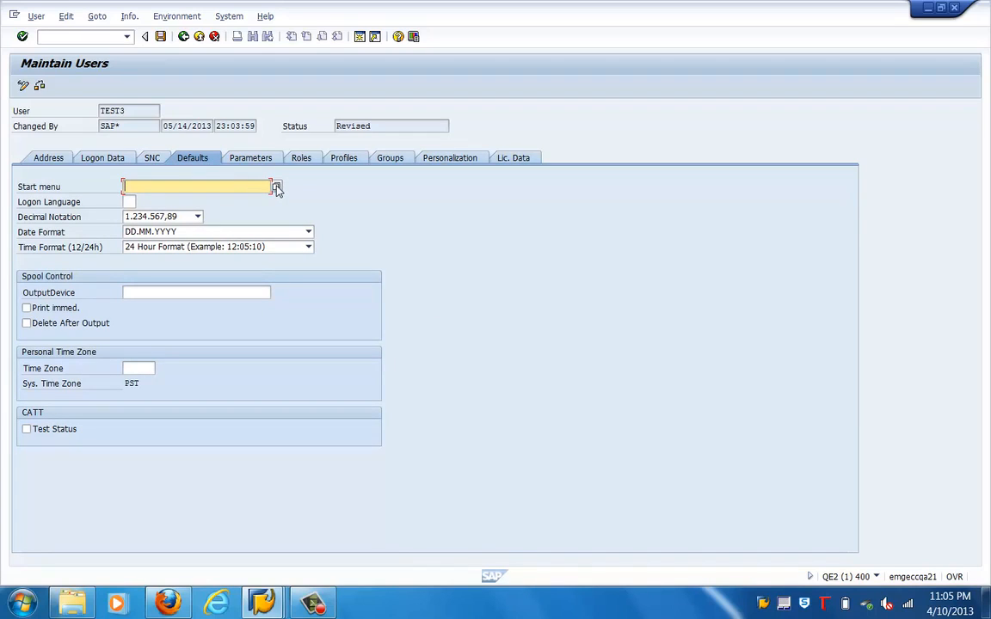
pyautogui.click(276, 188)
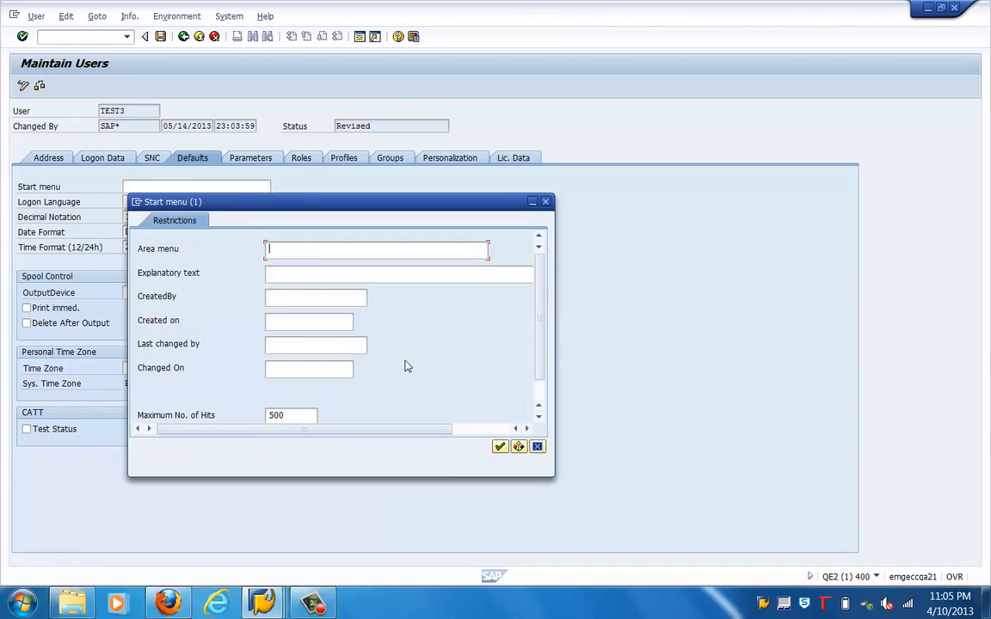
pyautogui.click(499, 447)
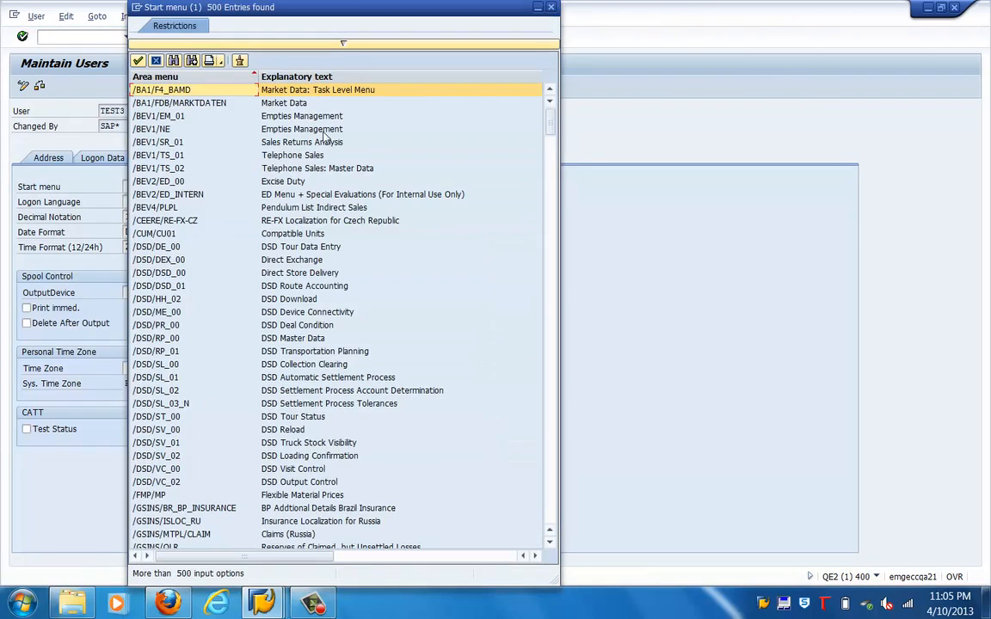
pyautogui.click(551, 7)
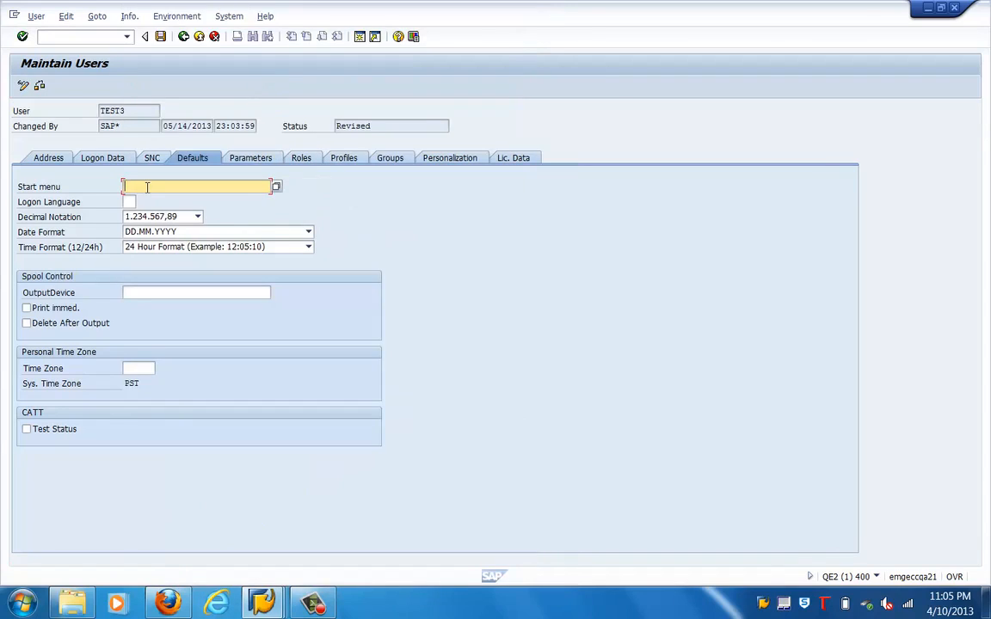
pyautogui.click(129, 202)
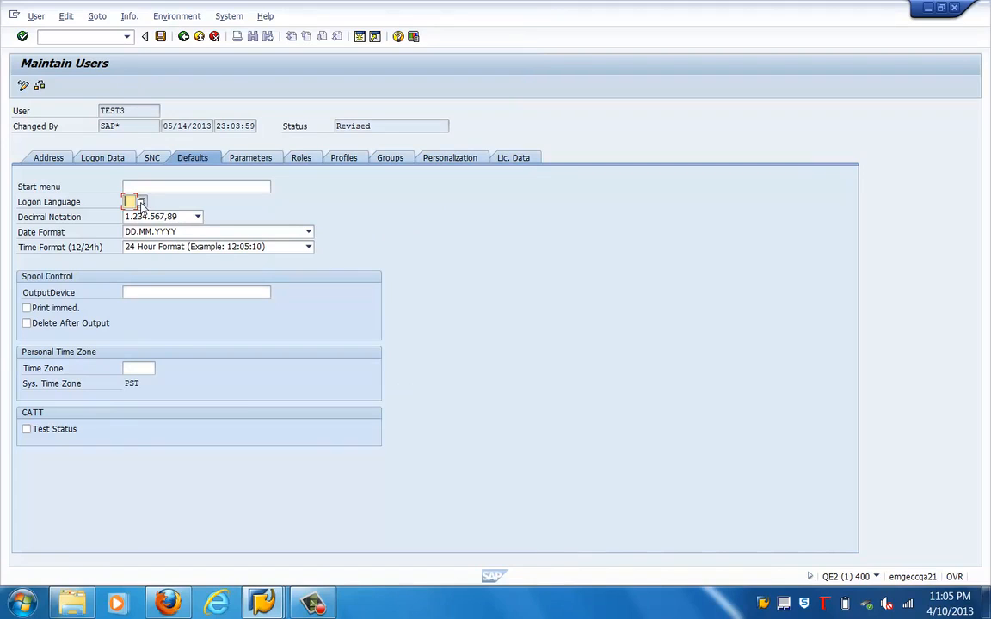
pyautogui.click(142, 202)
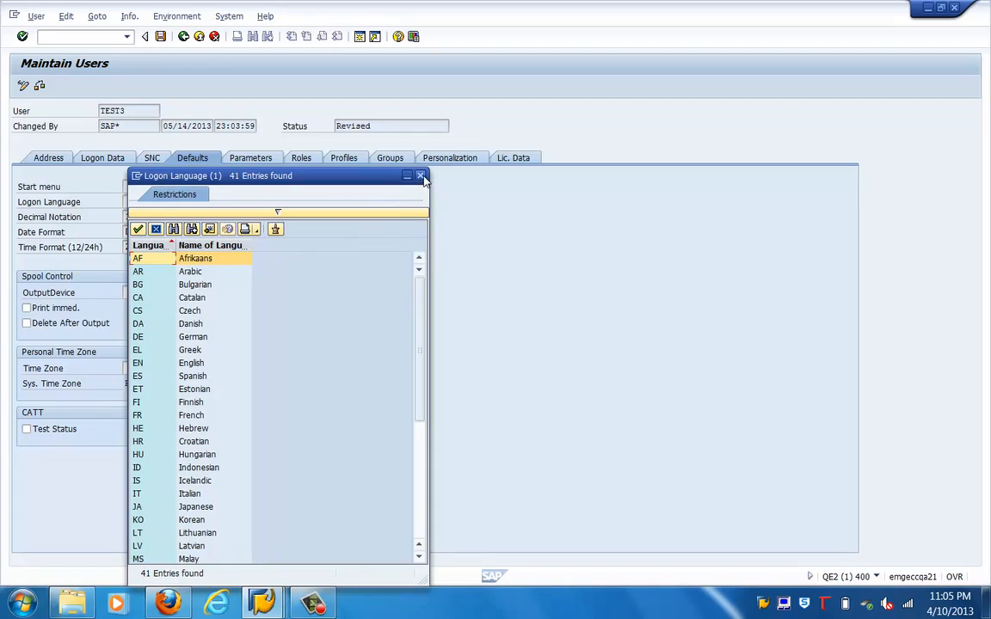
pyautogui.click(420, 177)
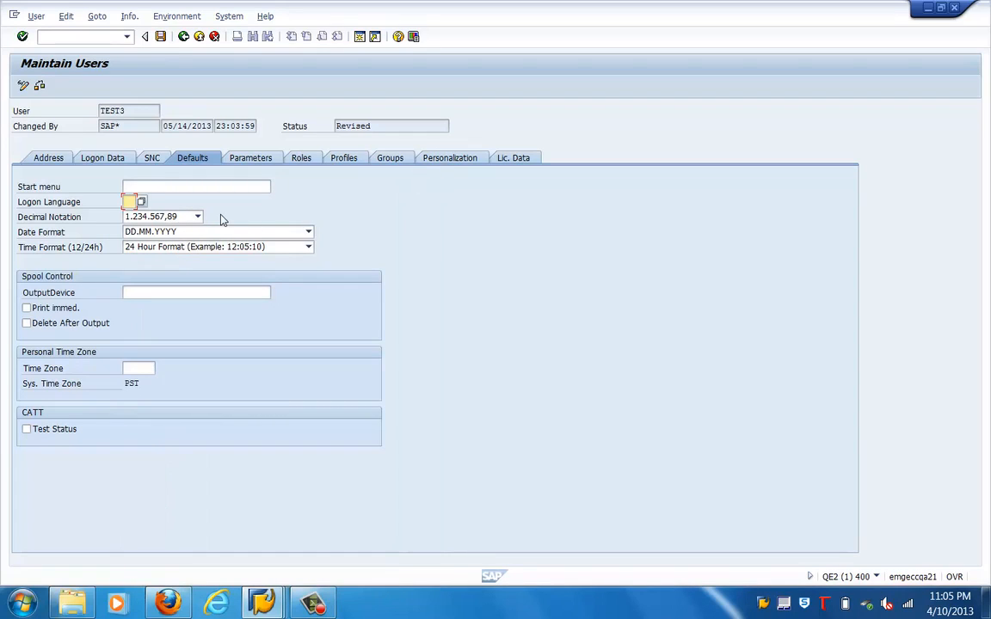
# Examine the output device and personal time zone defaults, and view the user's parameters.
pyautogui.click(153, 294)
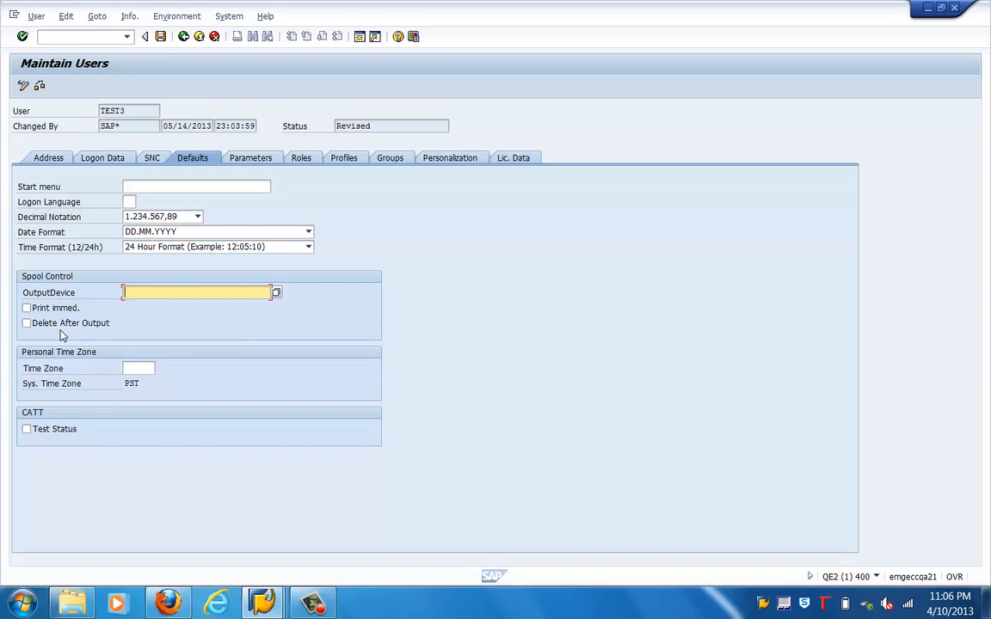
pyautogui.click(131, 370)
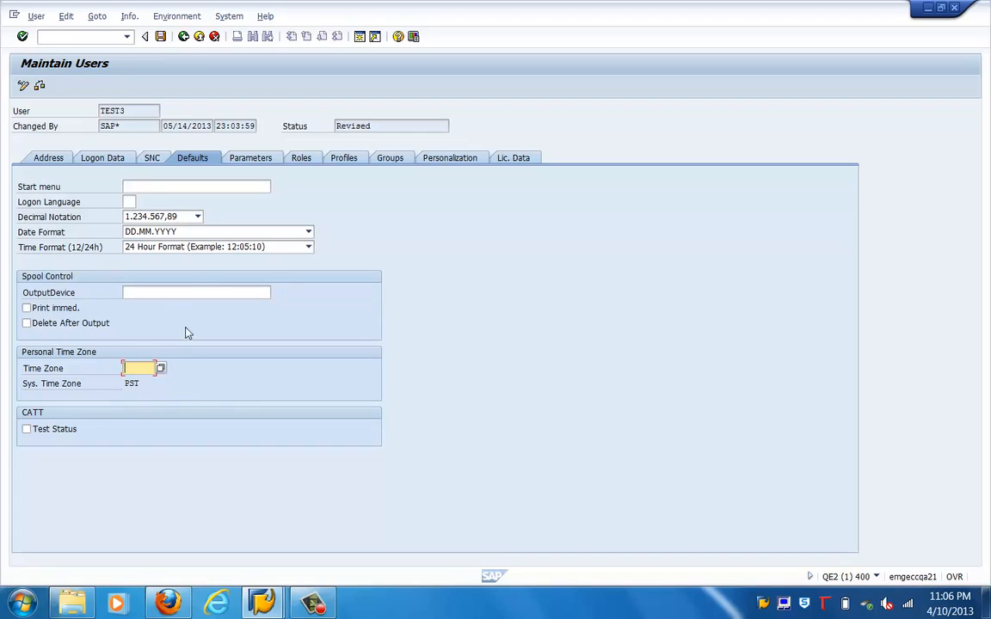
pyautogui.click(253, 158)
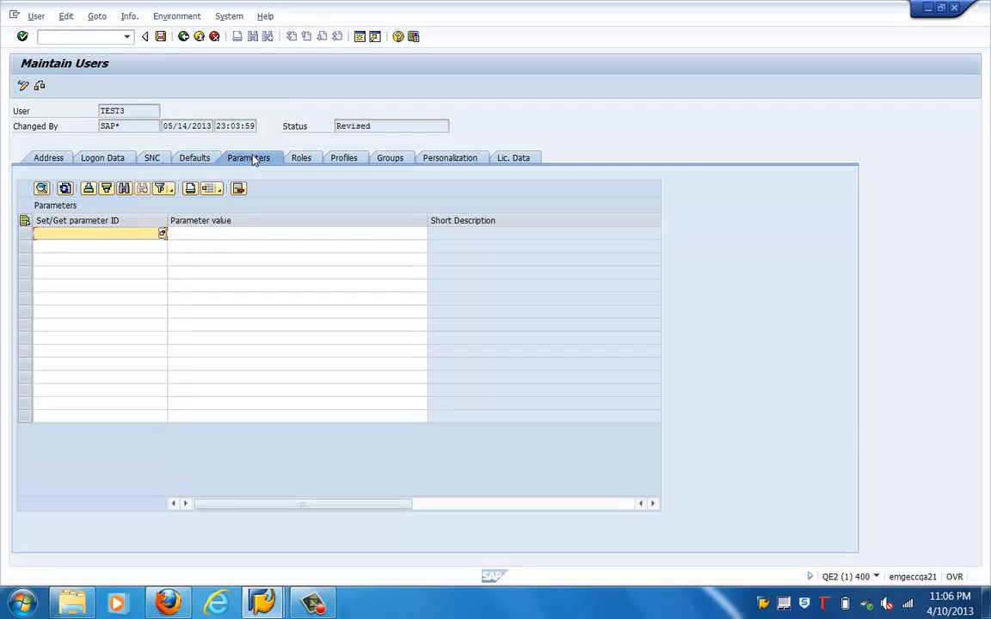
# Browse the available Set/Get parameter IDs of TEST3 without choosing one, and view the role assignments.
pyautogui.click(163, 234)
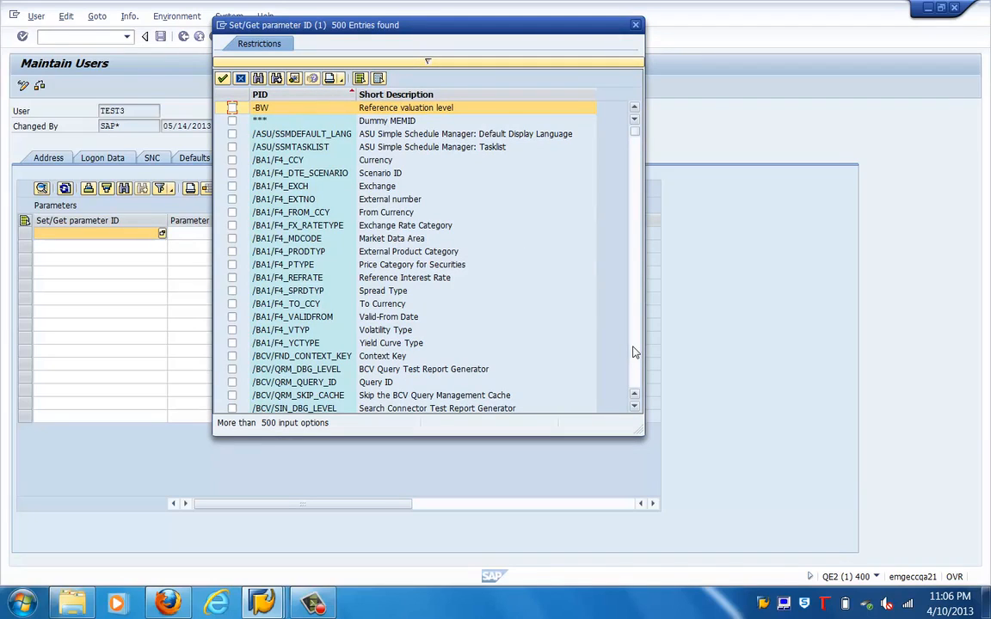
pyautogui.scroll(-4, 630, 351)
pyautogui.scroll(-8, 633, 351)
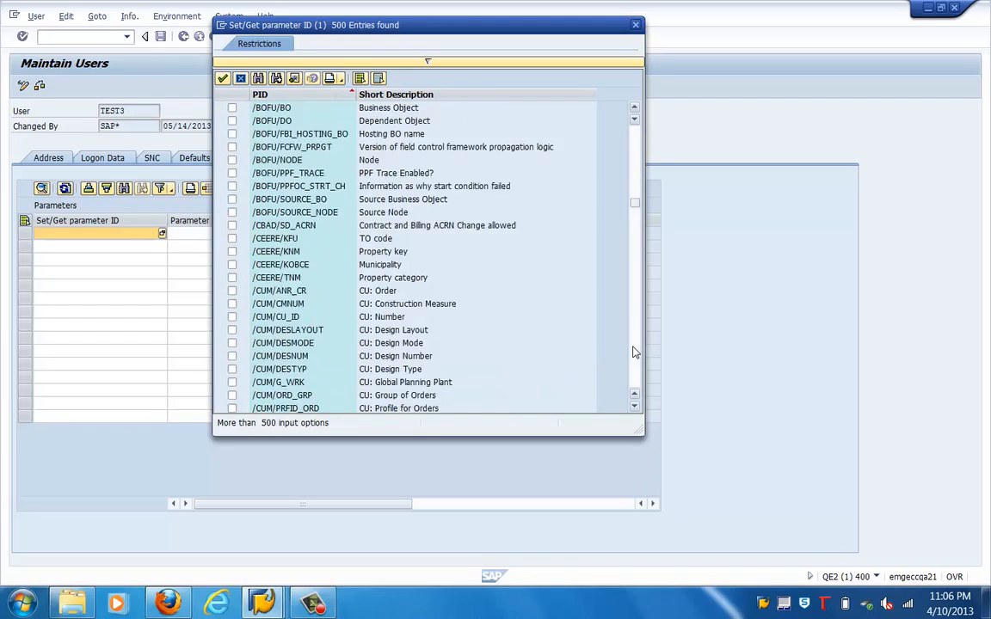
pyautogui.scroll(-4, 632, 351)
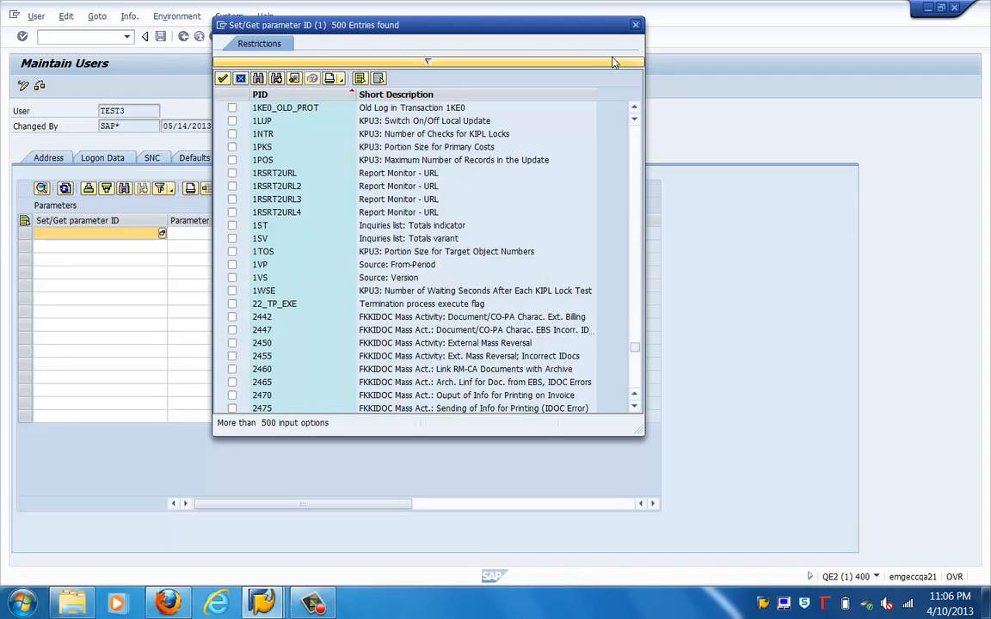
pyautogui.click(635, 25)
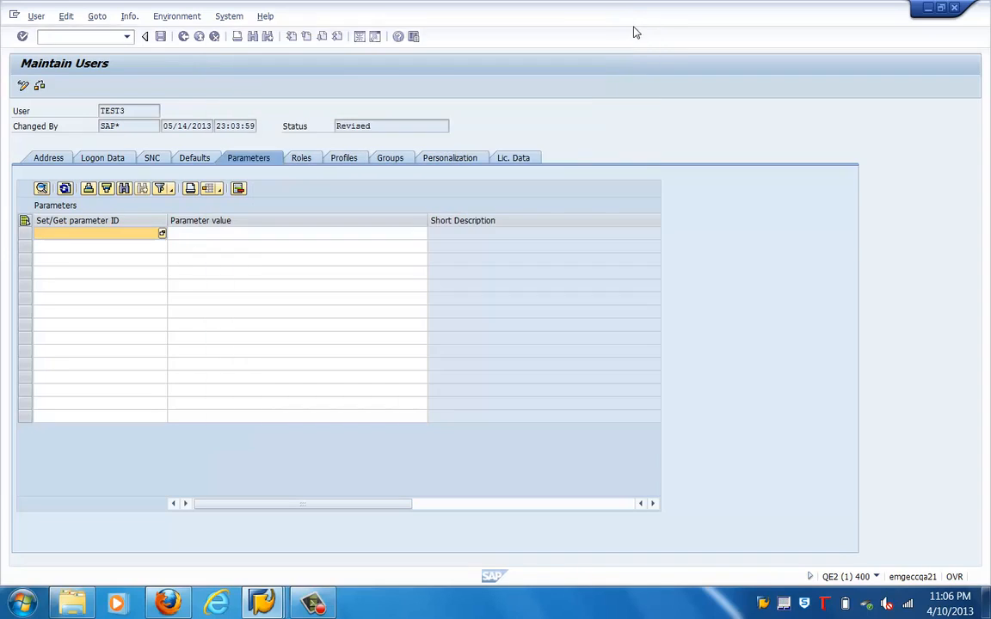
pyautogui.click(302, 160)
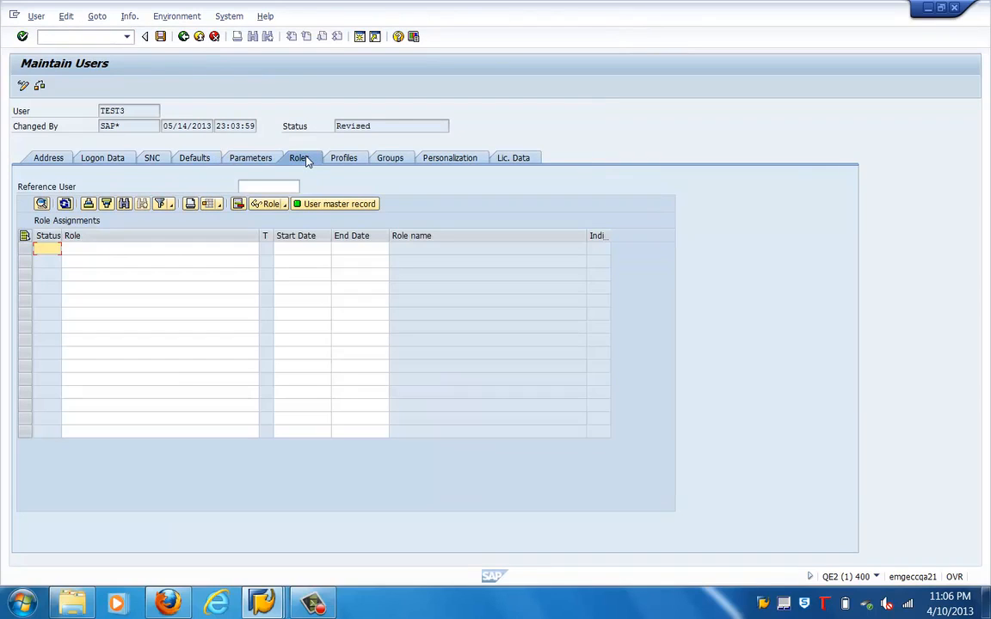
pyautogui.click(218, 250)
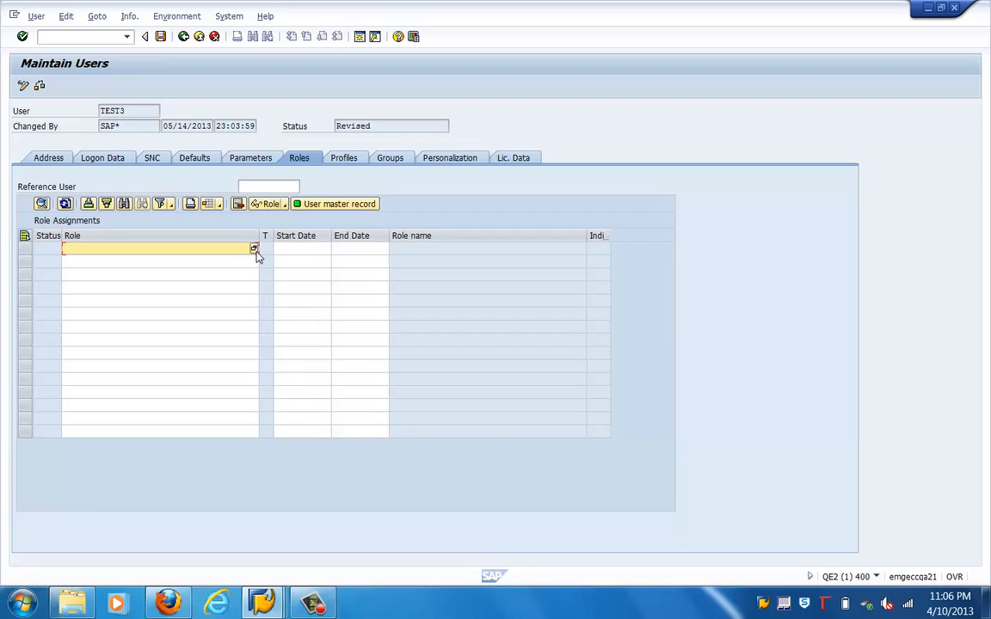
# Assign the SAP_ALL and SAP_NEW authorization profiles to user TEST3.
pyautogui.click(343, 160)
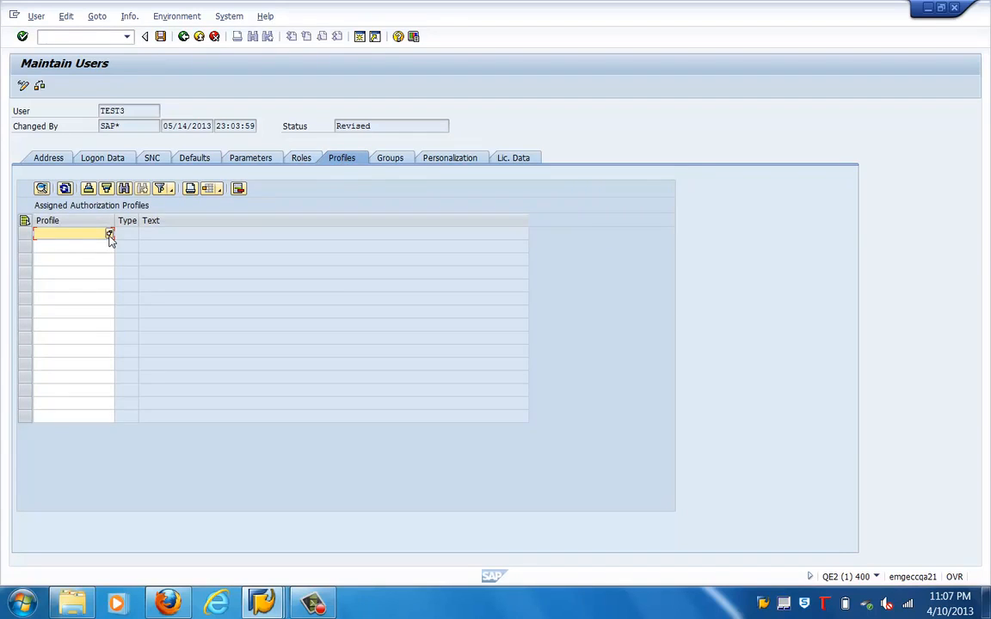
pyautogui.write('sap_all')
pyautogui.press('Return')
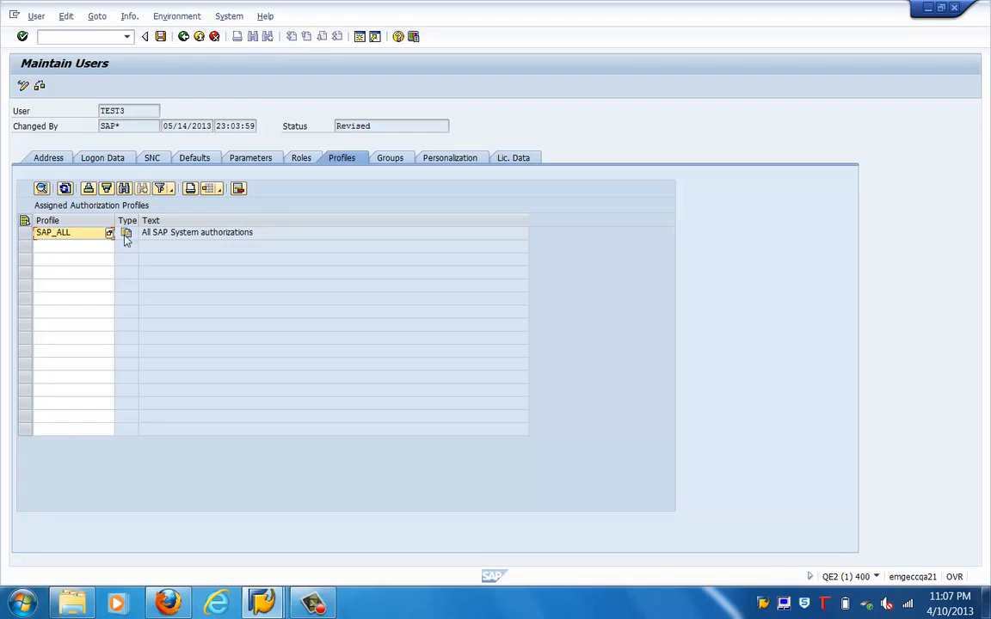
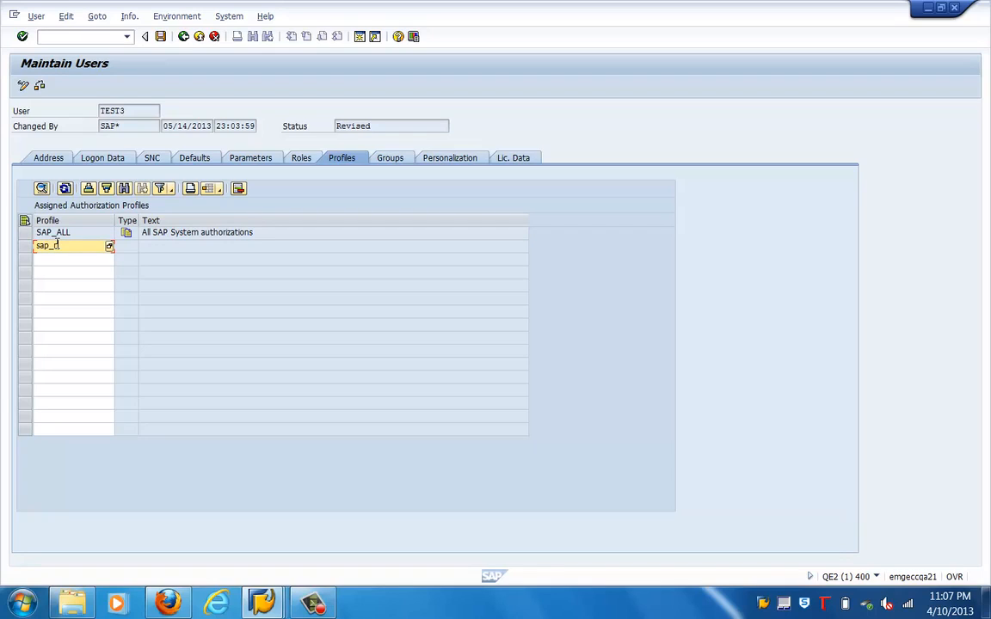
pyautogui.press('Return')
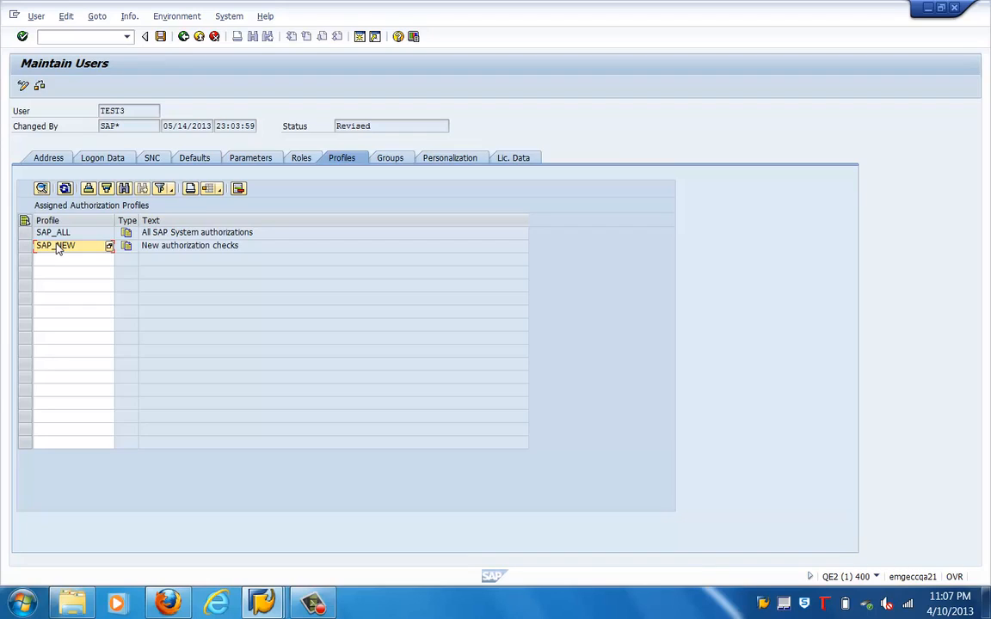
# Add the SUPPORT user group to the user group assignments of TEST3.
pyautogui.click(389, 159)
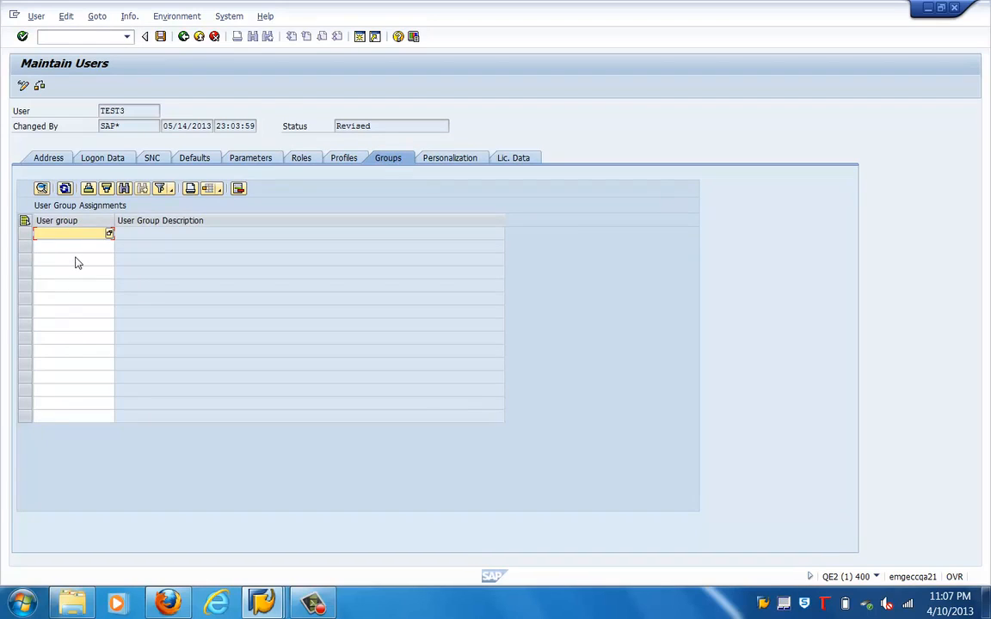
pyautogui.click(109, 234)
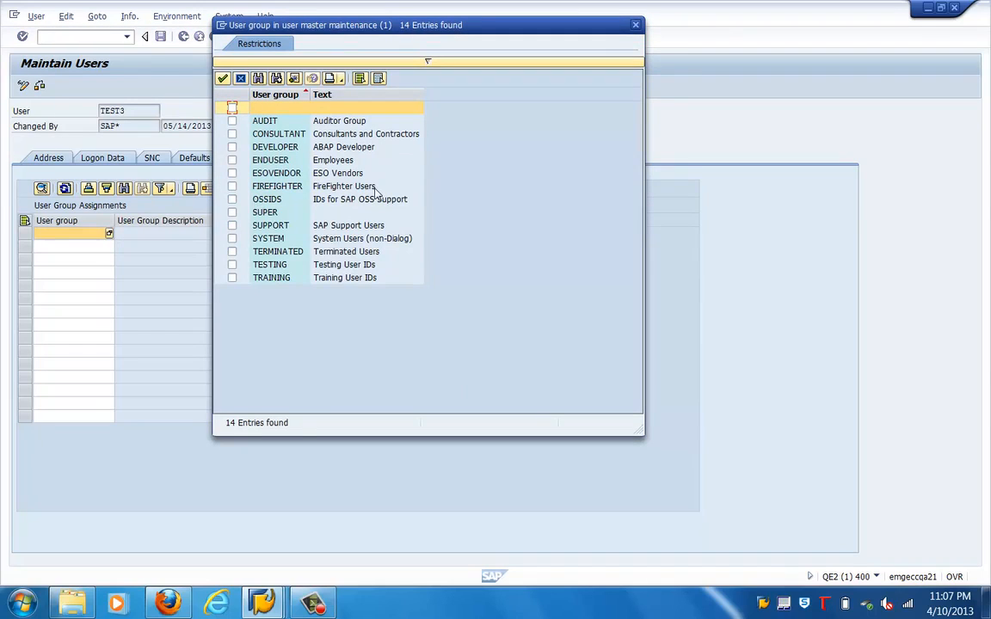
pyautogui.click(234, 227)
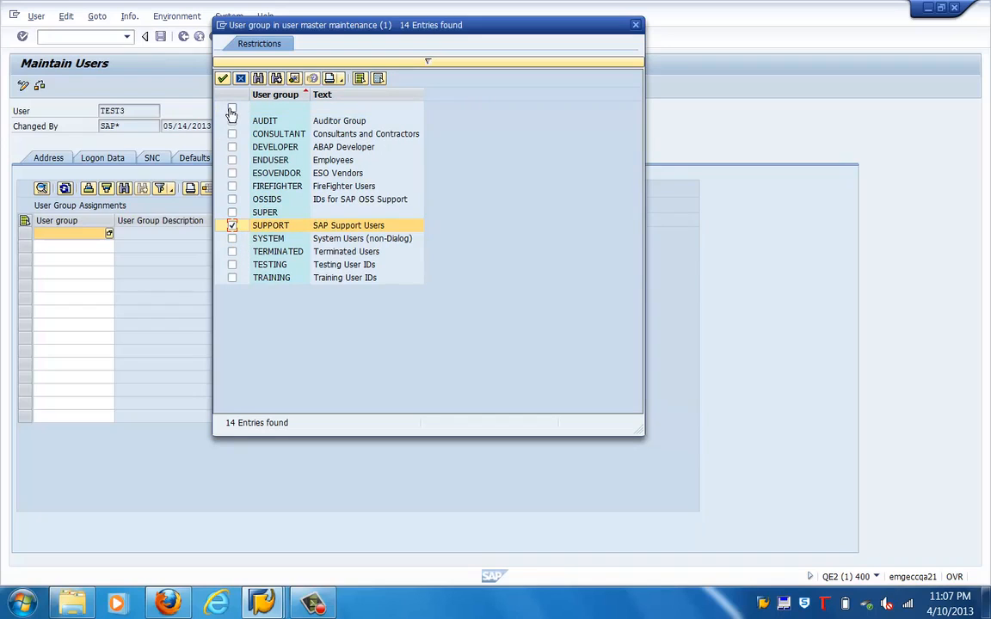
pyautogui.click(223, 79)
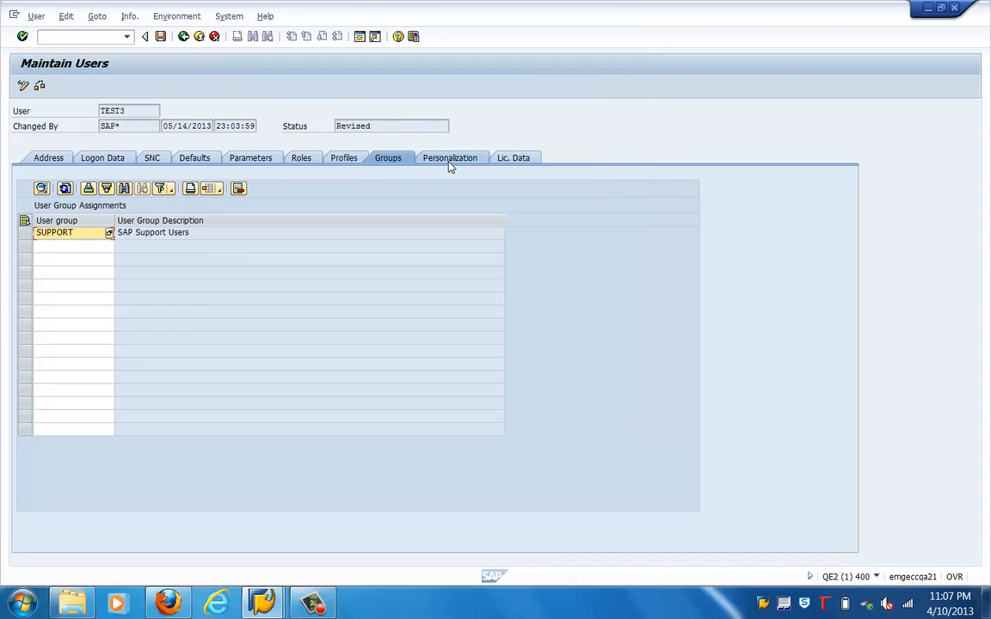
# Examine the personalization objects of TEST3 and the contractual user types available in its license data.
pyautogui.click(449, 158)
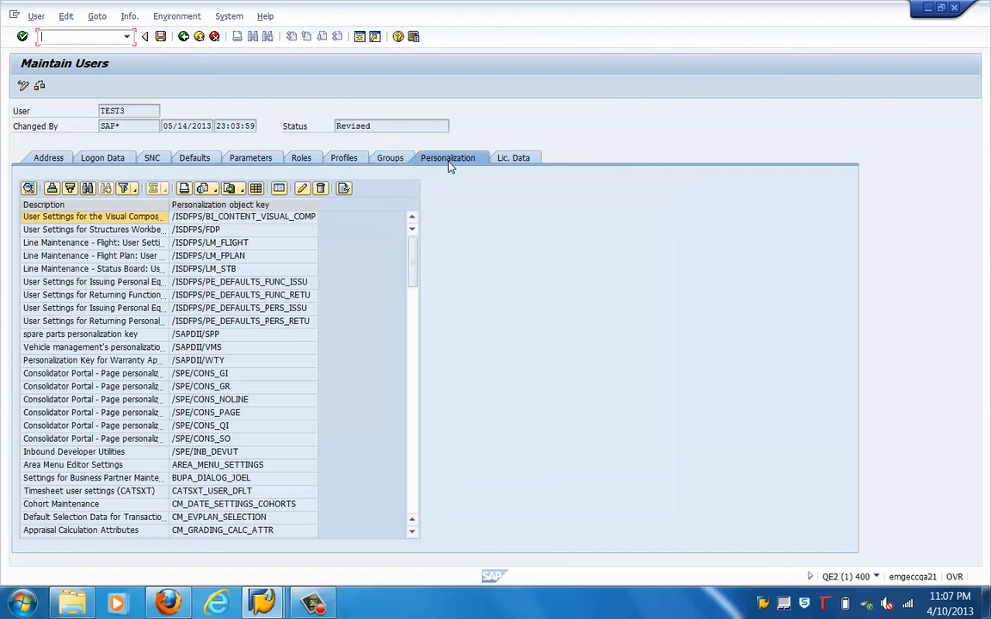
pyautogui.click(412, 493)
pyautogui.click(412, 493)
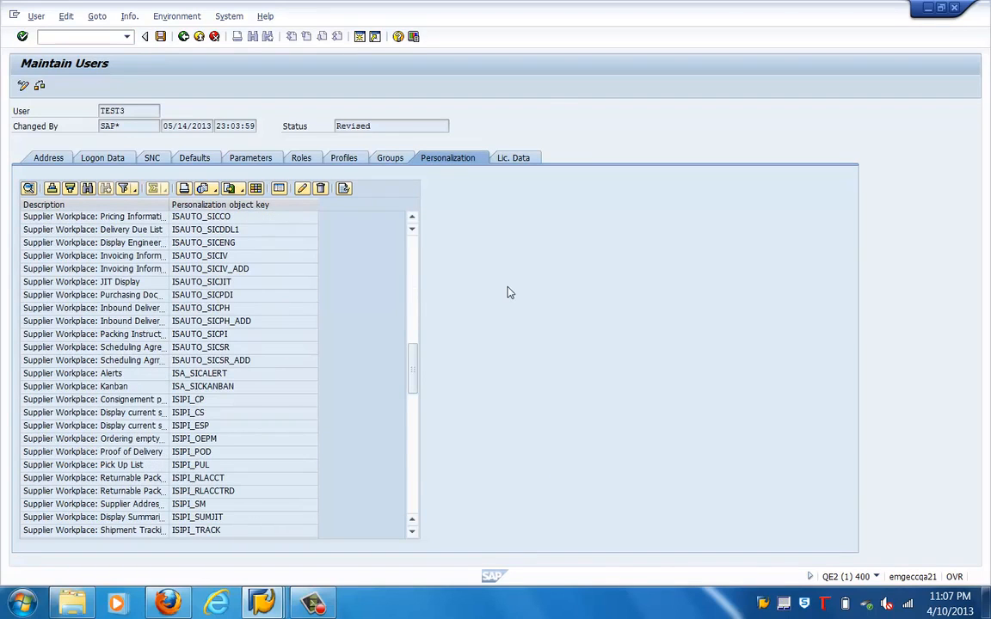
pyautogui.click(516, 160)
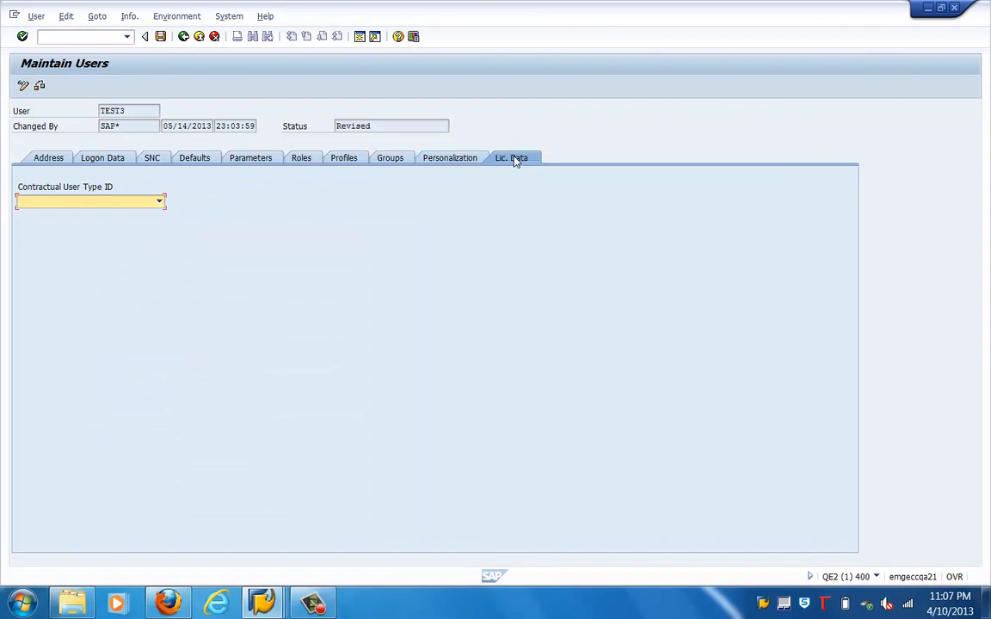
pyautogui.click(161, 201)
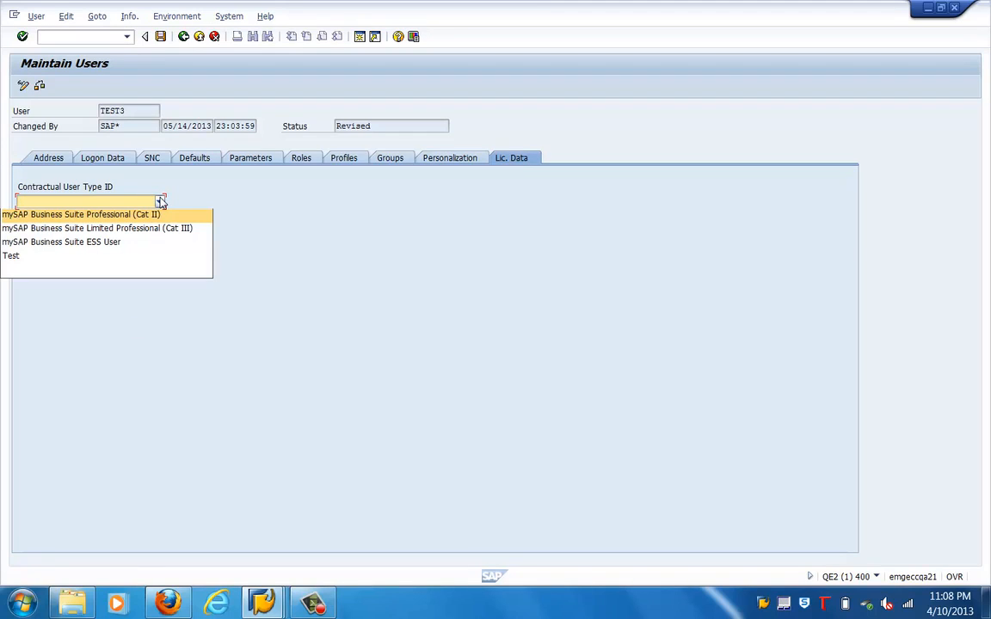
pyautogui.click(161, 201)
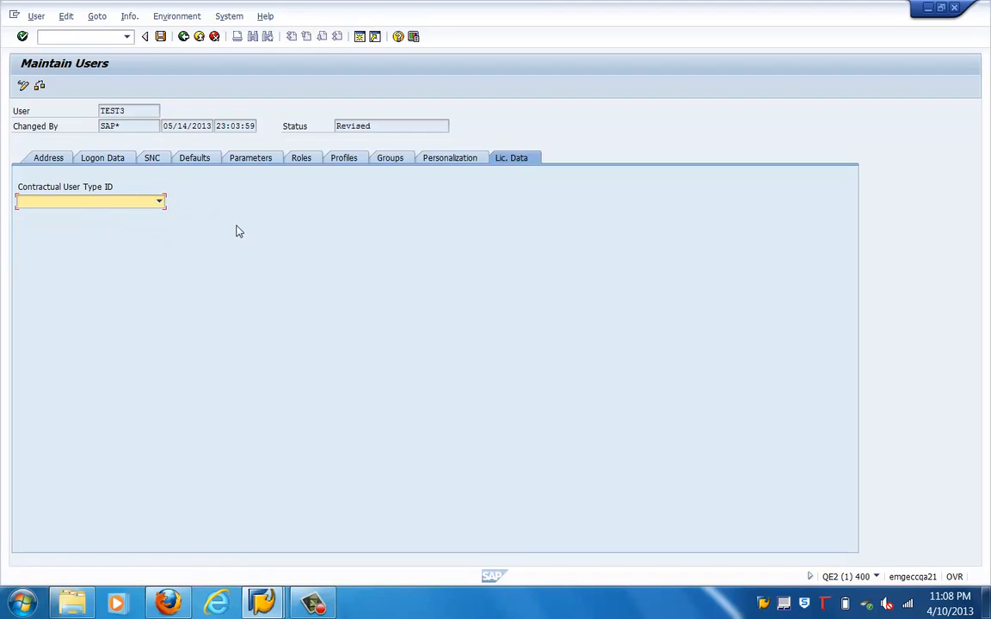
# Save user TEST3 and copy it to a new user TEST4 with the default parts selected.
pyautogui.click(160, 36)
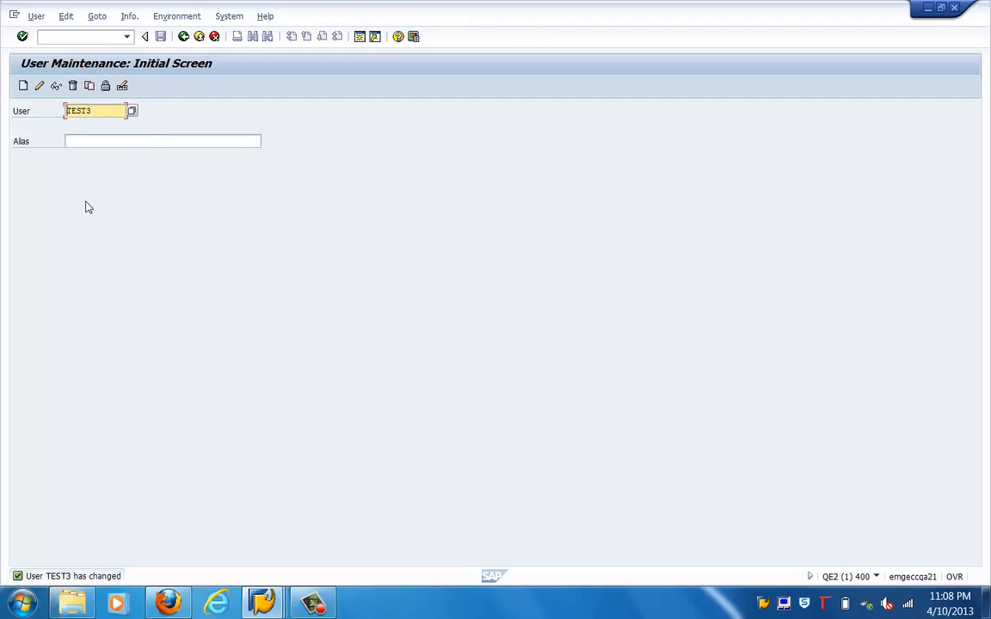
pyautogui.click(90, 86)
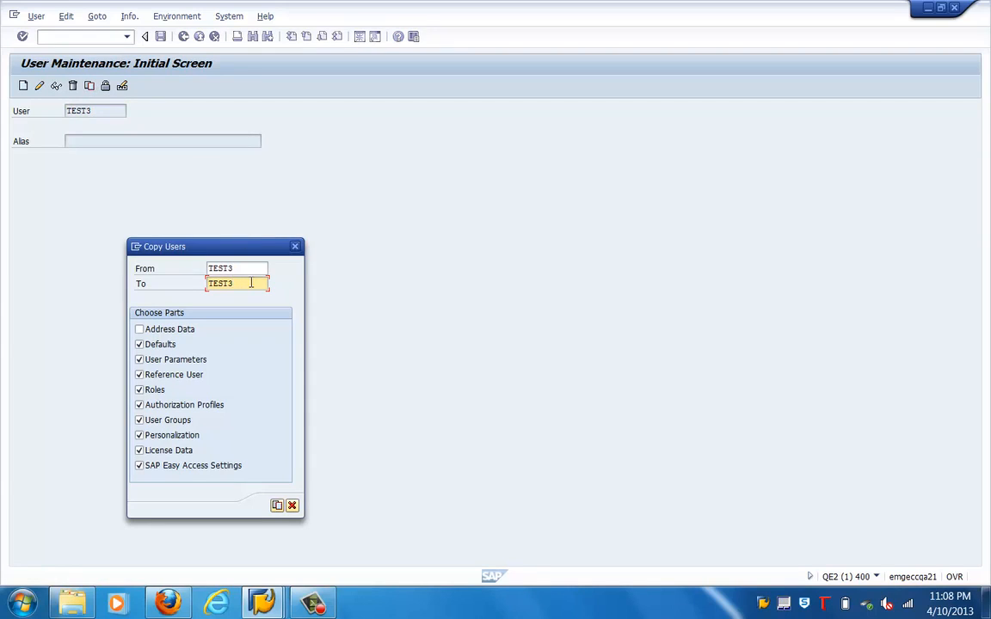
pyautogui.press('BackSpace')
pyautogui.write('4')
pyautogui.click(277, 504)
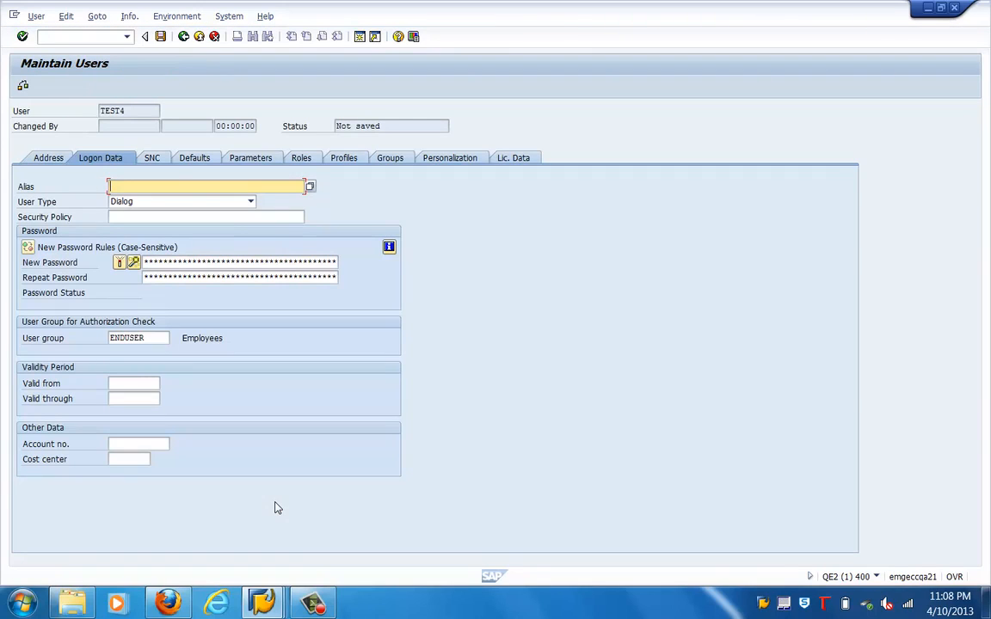
# Enter and repeat the initial password for TEST4 in its logon data, and save the new user.
pyautogui.click(169, 264)
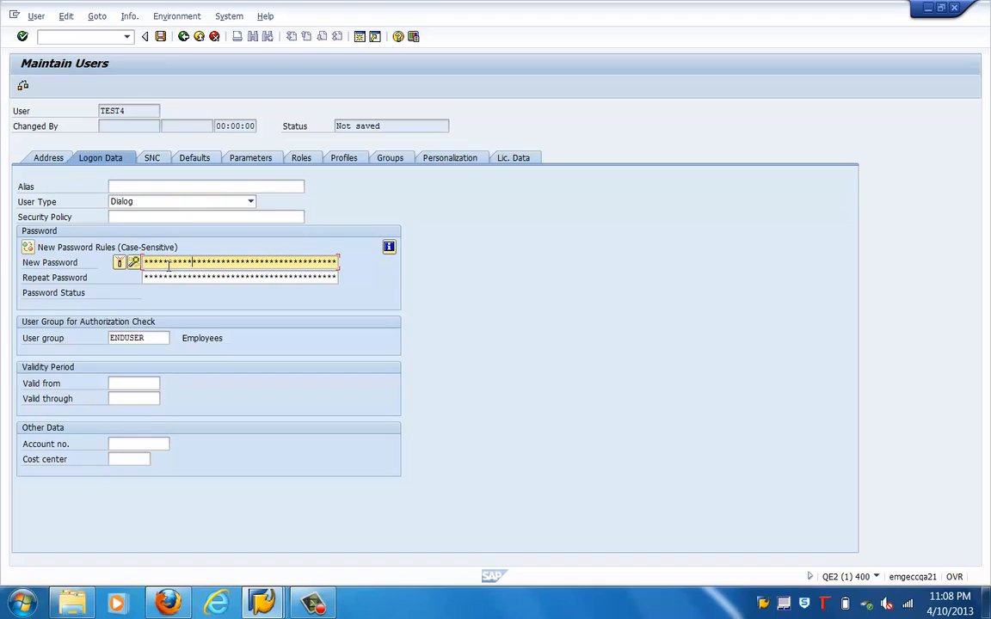
pyautogui.press('Tab')
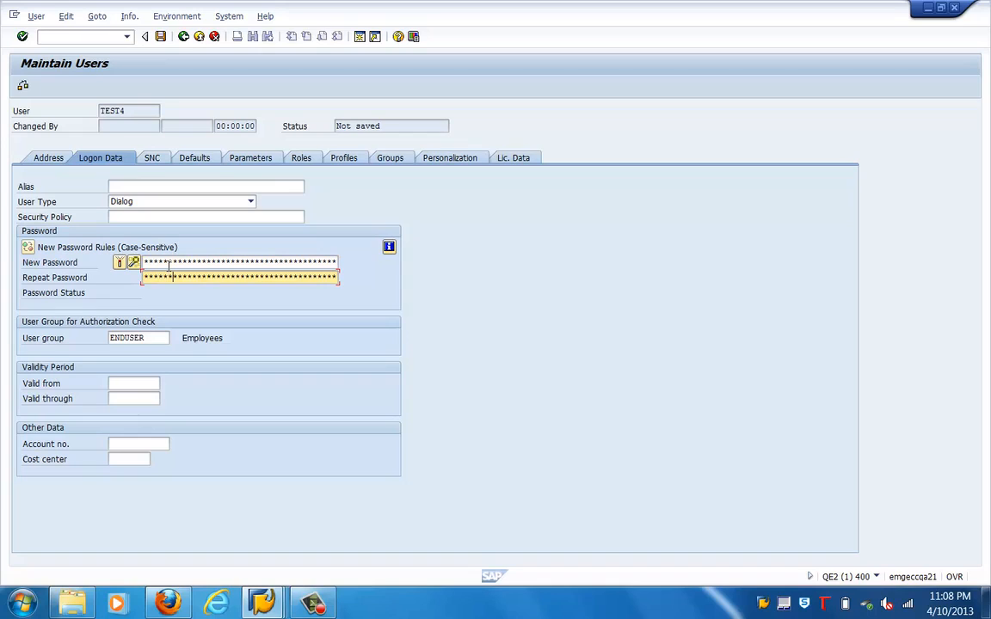
pyautogui.press('Return')
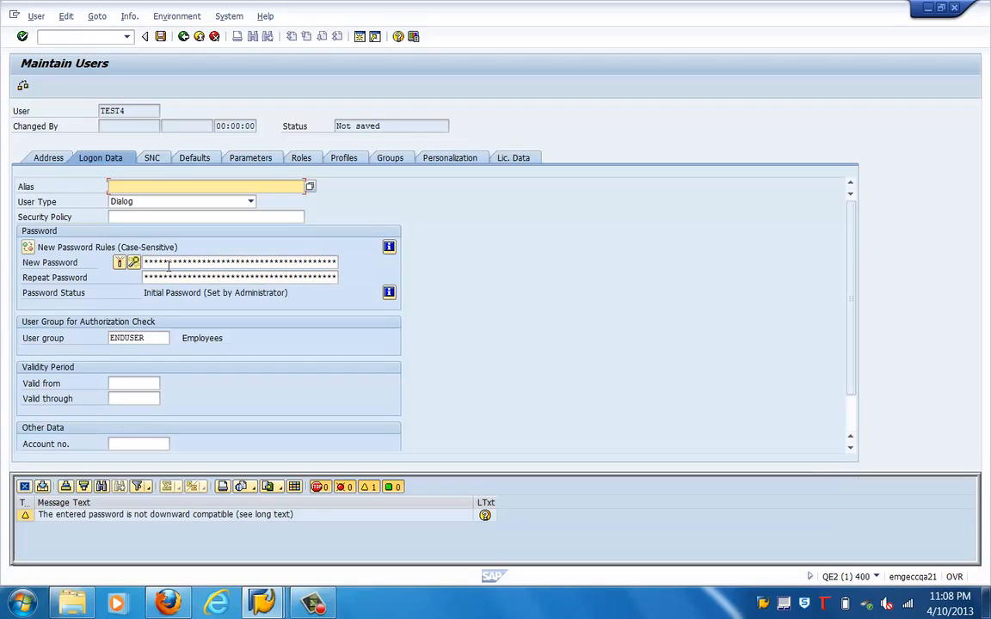
pyautogui.click(160, 37)
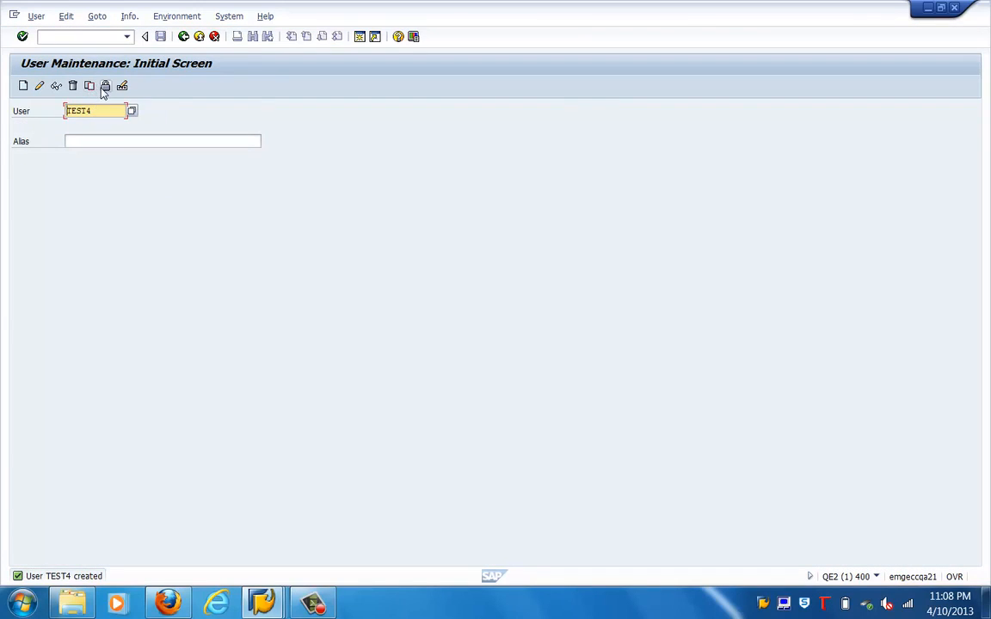
# Lock user TEST4 and unlock it again.
pyautogui.click(104, 88)
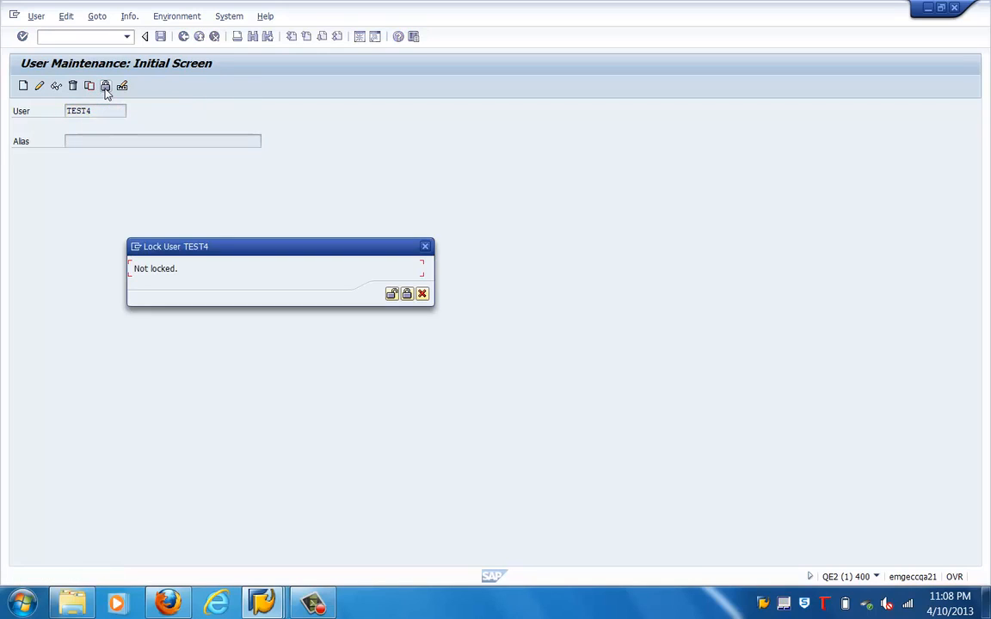
pyautogui.click(406, 293)
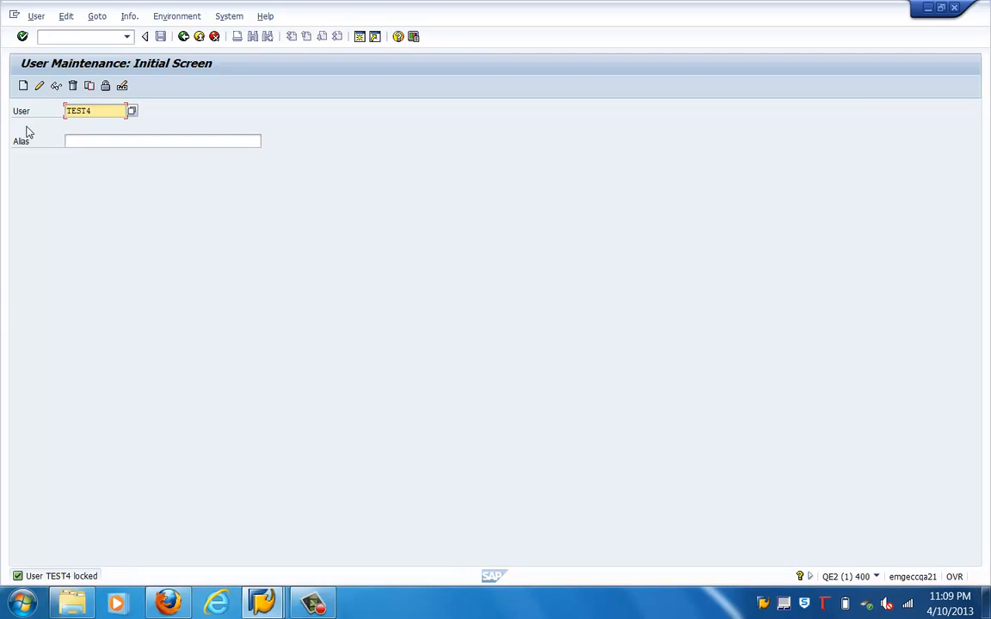
pyautogui.click(106, 87)
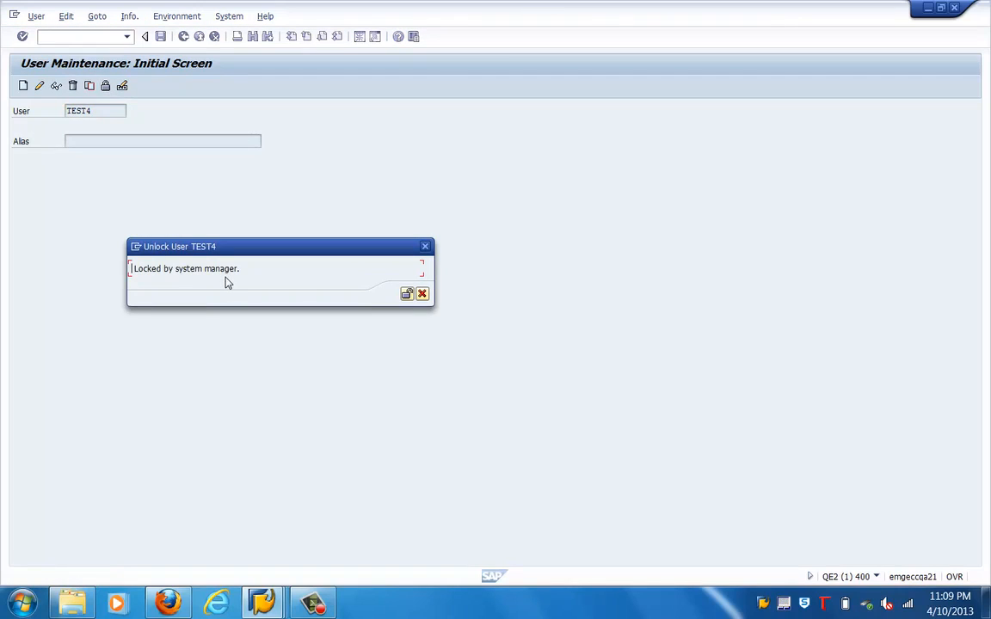
pyautogui.click(406, 293)
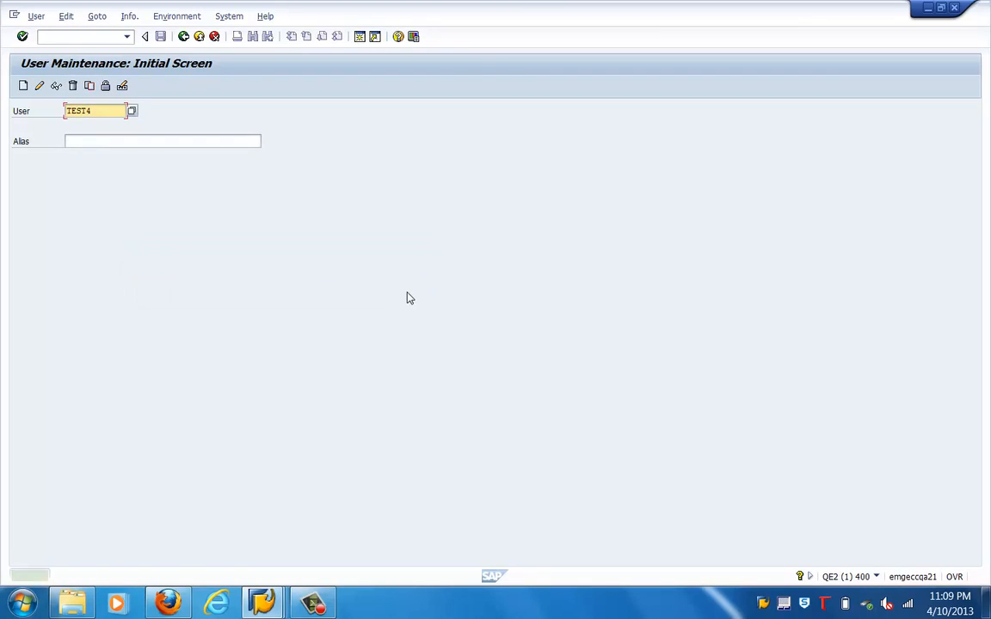
# Reset the password of user TEST4 and confirm the change.
pyautogui.click(123, 87)
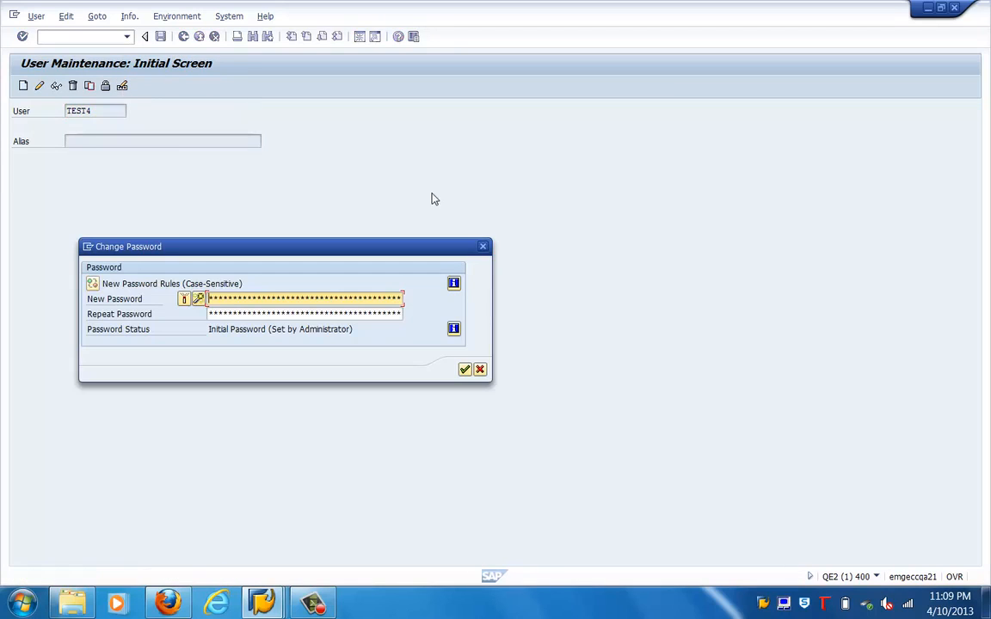
pyautogui.click(465, 369)
pyautogui.click(465, 370)
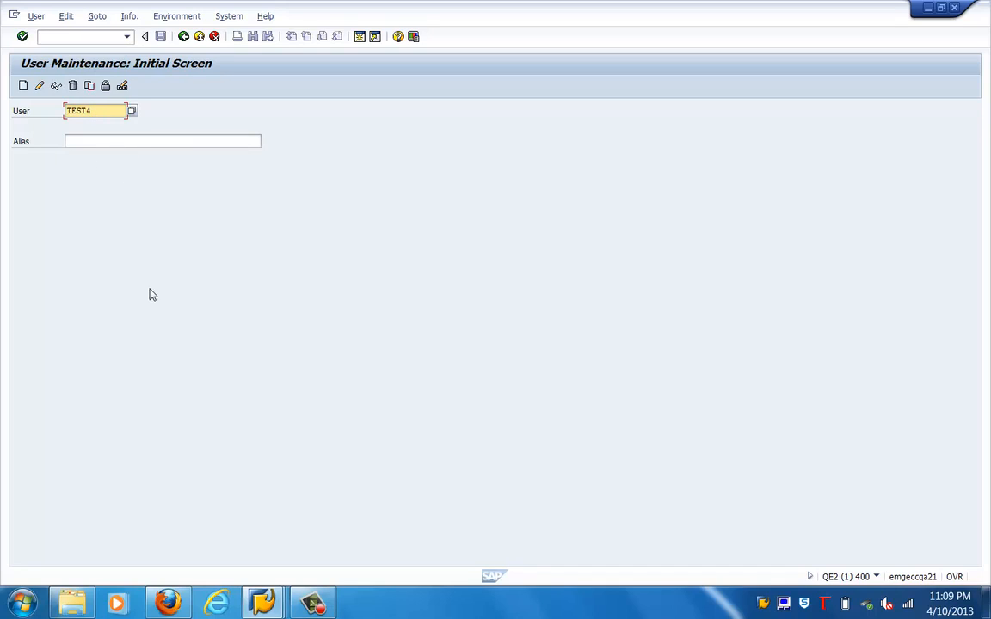
pyautogui.click(313, 602)
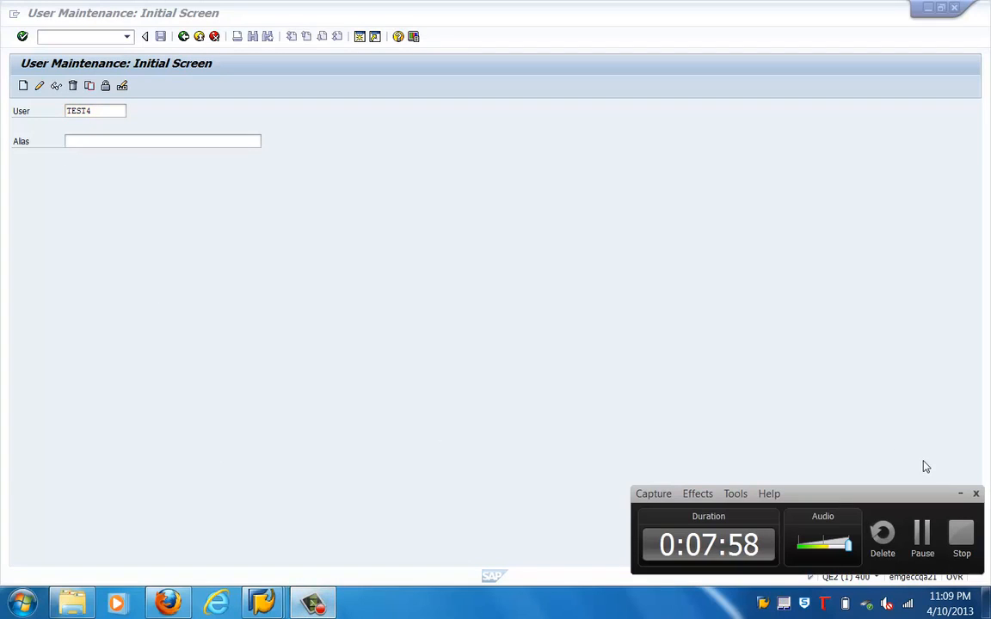
pyautogui.click(963, 546)
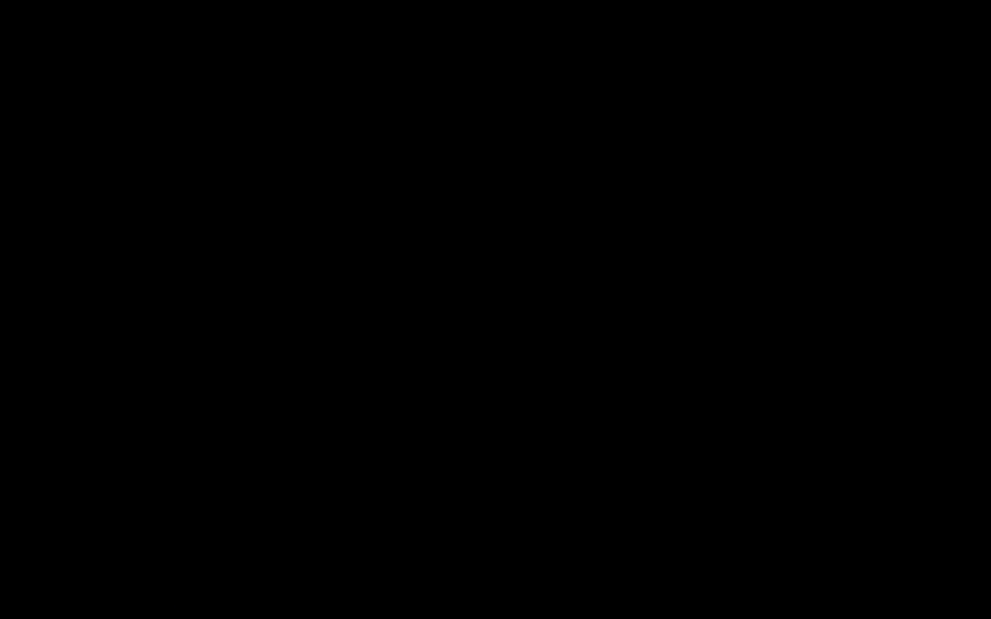